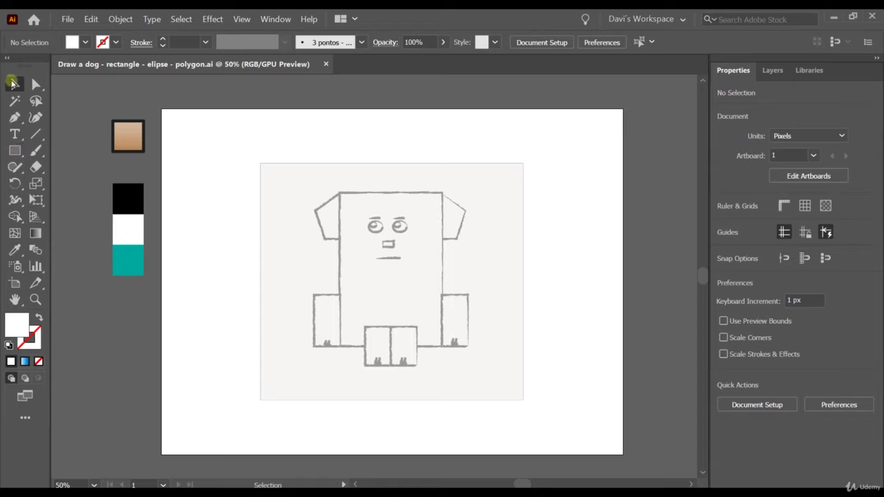
click(16, 153)
click(16, 154)
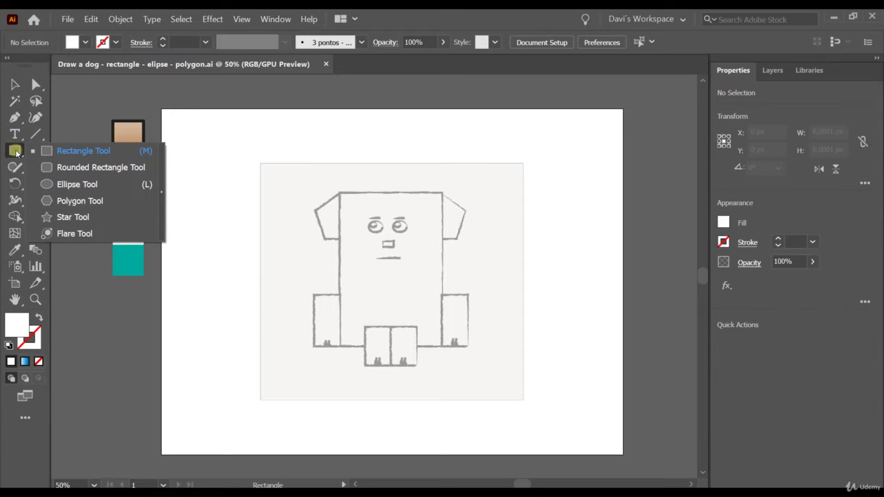
click(66, 185)
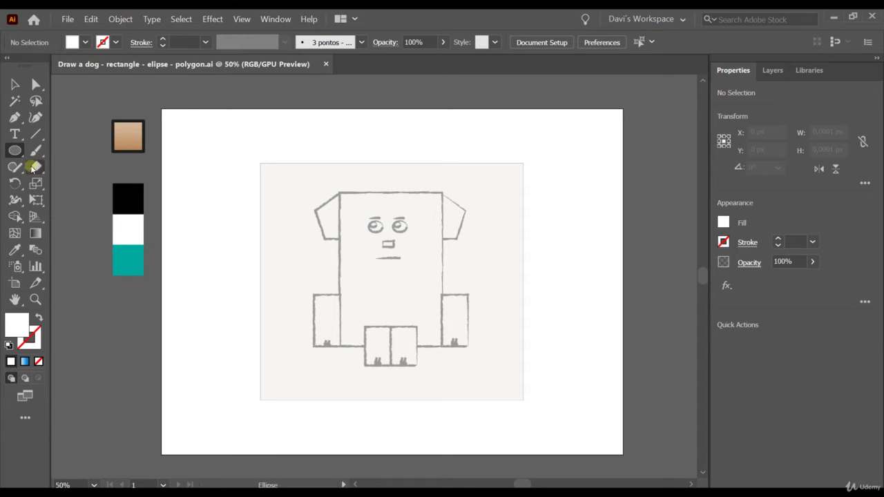
Draw the dog's body as a rectangle about 231 × 340 px over the sketched body outline.
click(15, 152)
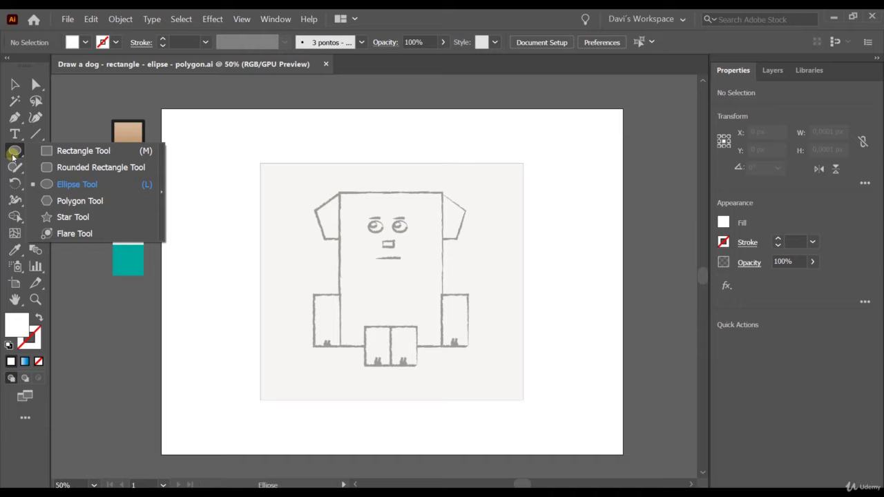
click(76, 150)
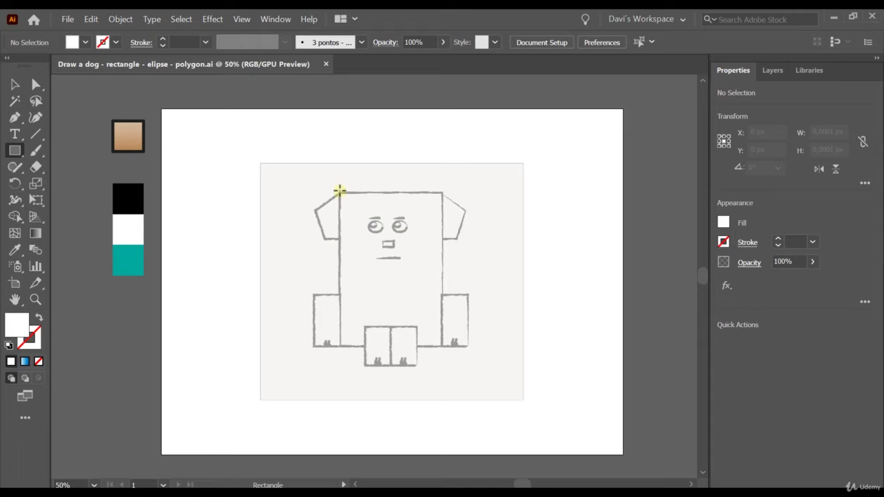
mouse_move(341, 195)
mouse_down()
mouse_move(399, 251)
mouse_move(416, 306)
mouse_move(443, 345)
mouse_up()
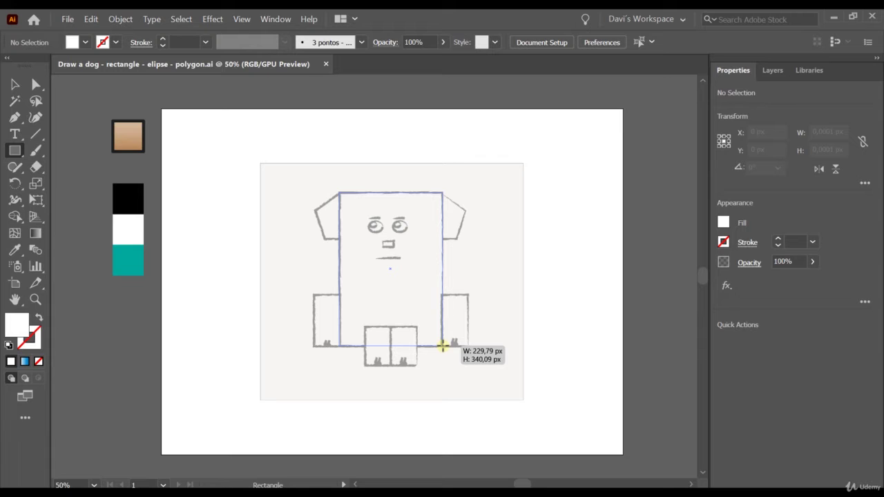
drag(443, 346, 444, 346)
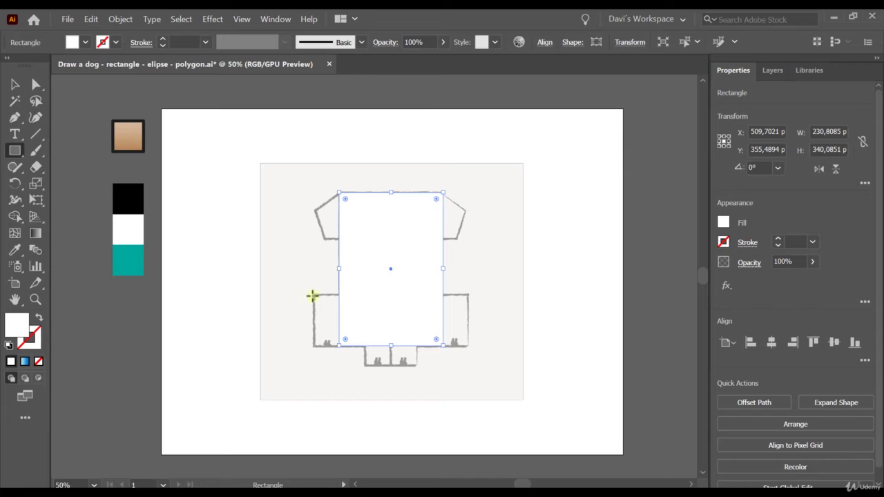
Apply the tan gradient fill and 6 pt dark stroke of the sample square to the body rectangle with the Eyedropper.
click(15, 252)
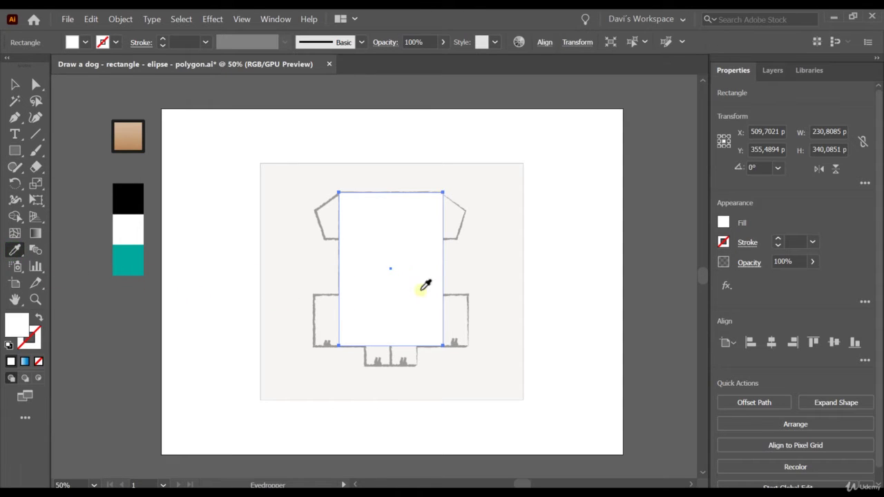
click(125, 131)
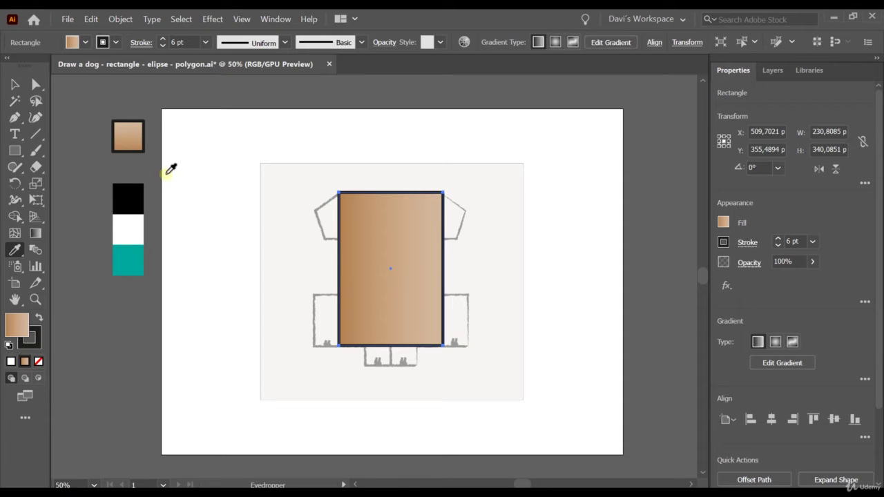
click(16, 85)
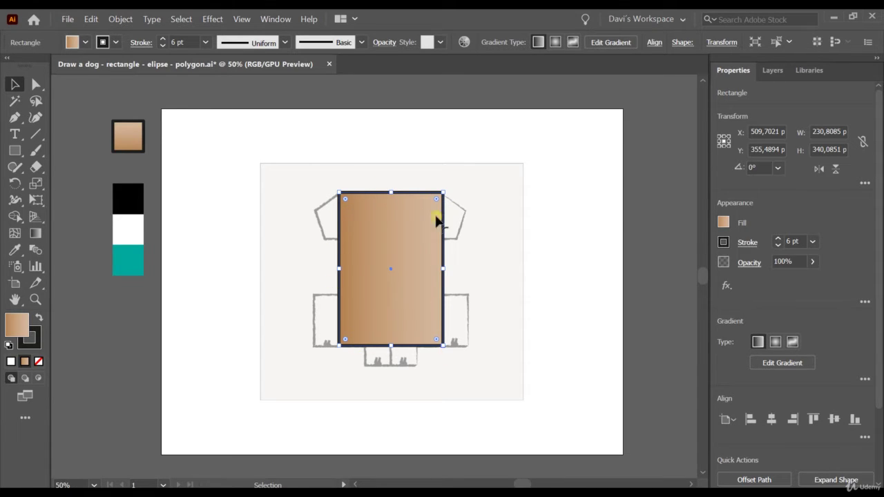
Try the teal and black sample colours on the body rectangle, and reapply the tan gradient sample.
click(14, 250)
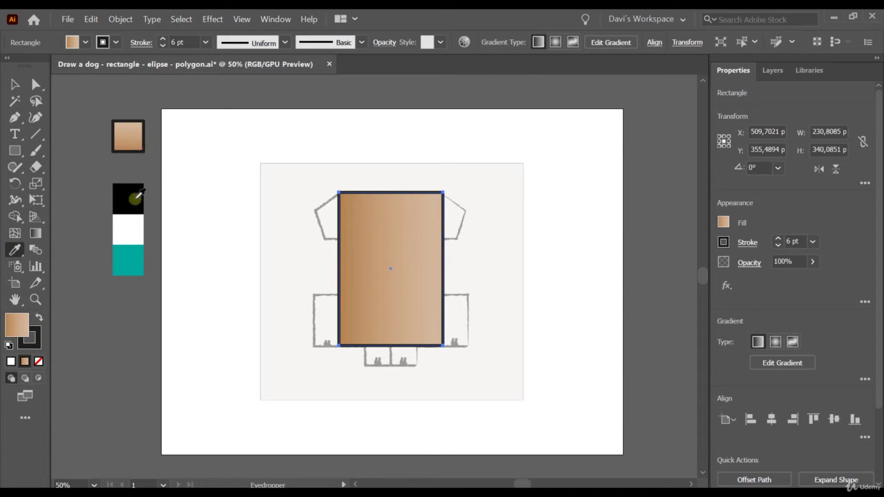
click(133, 261)
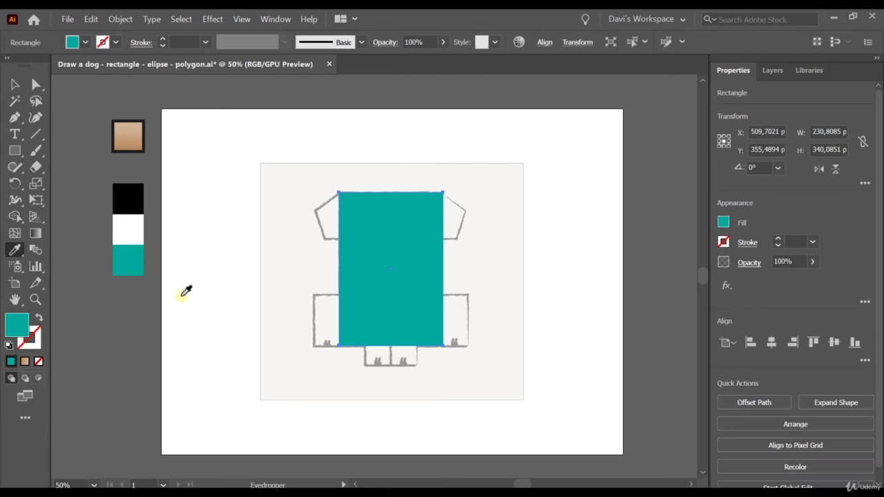
click(124, 197)
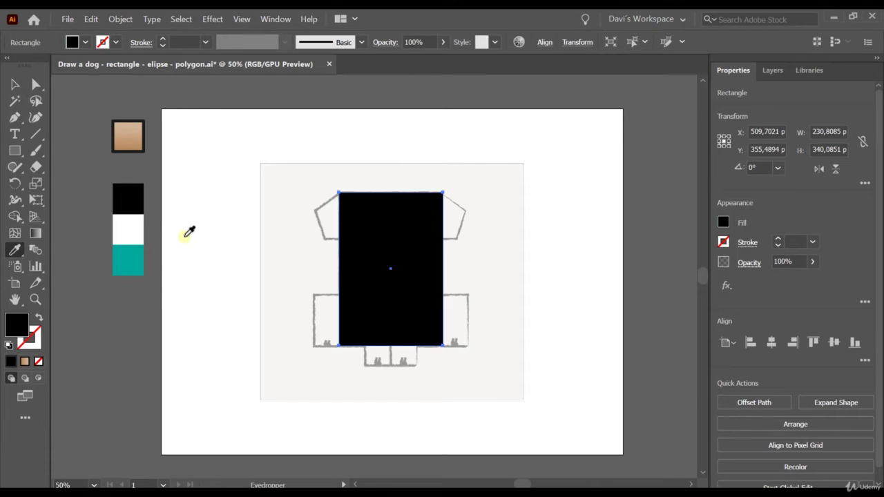
click(128, 131)
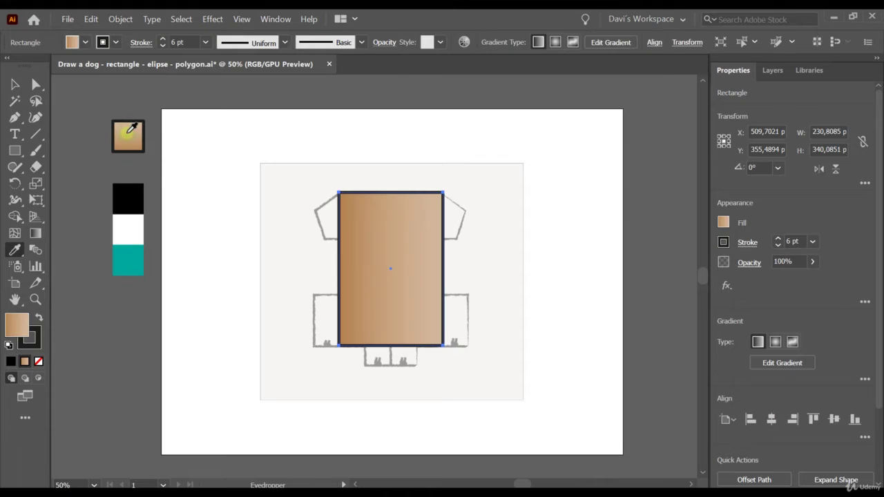
click(17, 85)
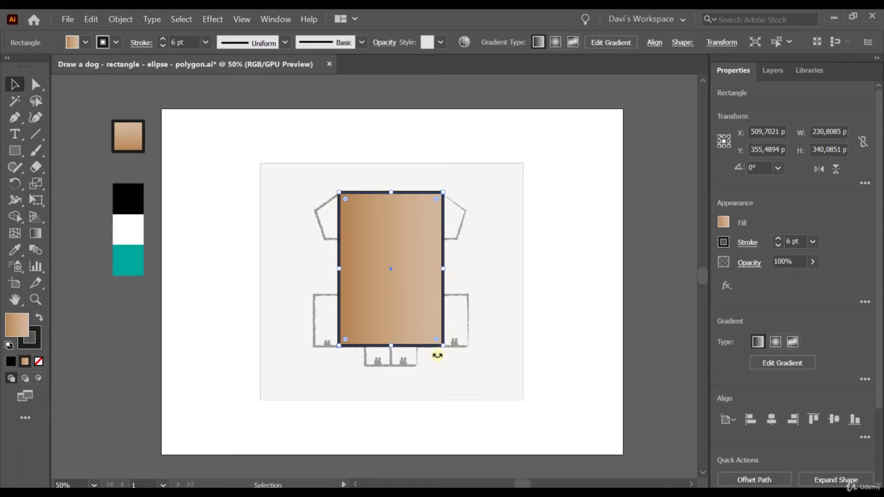
Draw four leg rectangles over the sketch, the outer left one about 57 × 113 px and the inner left one about 61 × 95 px.
click(14, 150)
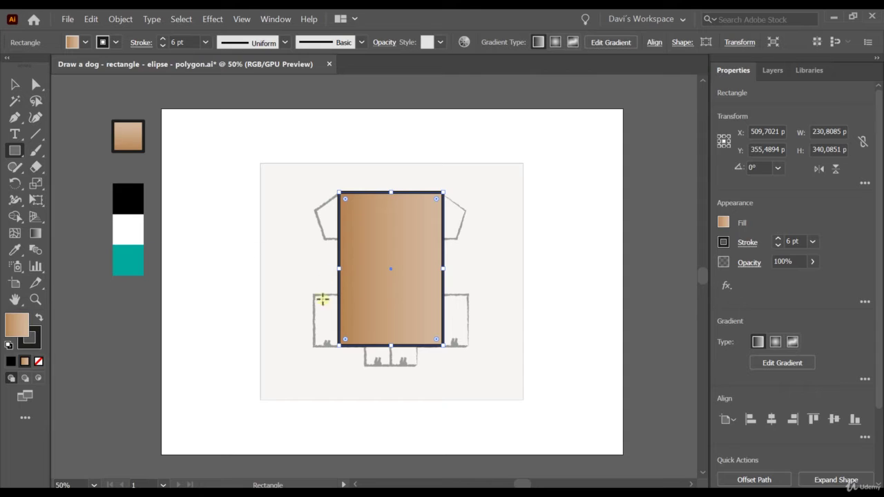
mouse_move(313, 295)
mouse_down()
mouse_move(339, 326)
mouse_move(338, 347)
mouse_up()
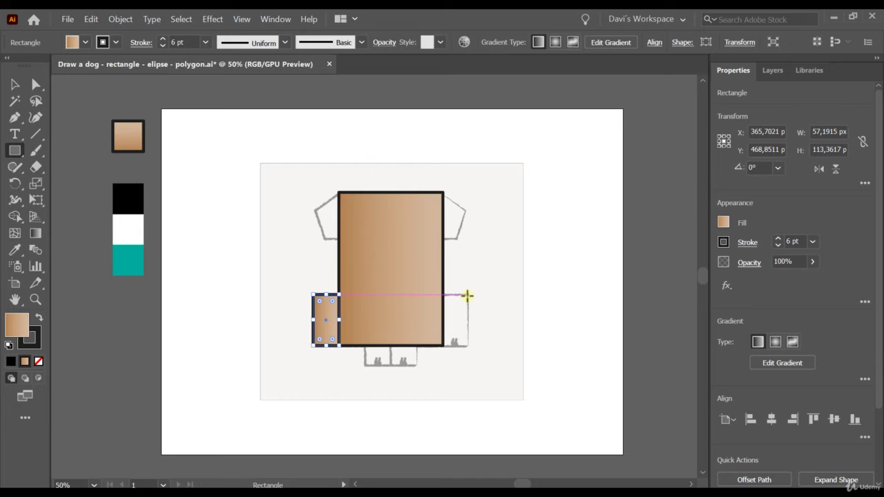
mouse_move(468, 296)
mouse_down()
mouse_move(440, 346)
mouse_move(403, 350)
mouse_move(390, 324)
mouse_up()
drag(362, 364, 391, 323)
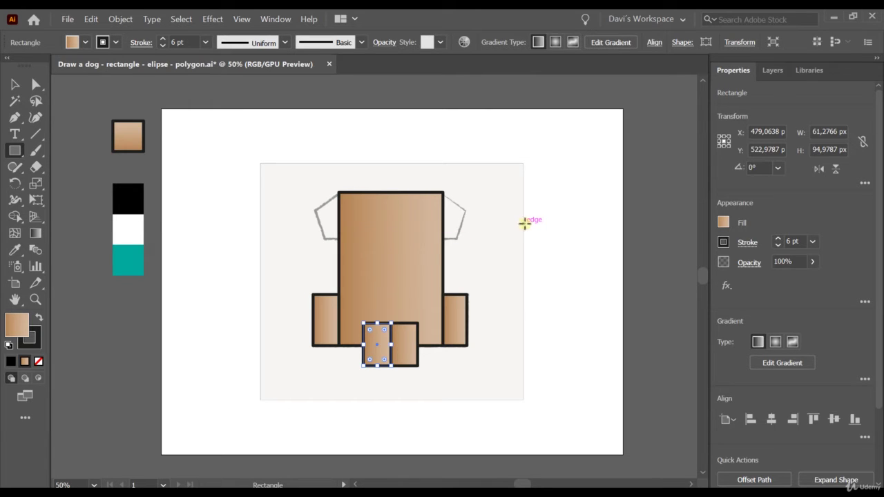
Create a five-sided polygon with a 50 px radius to the right of the dog and move it slightly down and left.
click(13, 151)
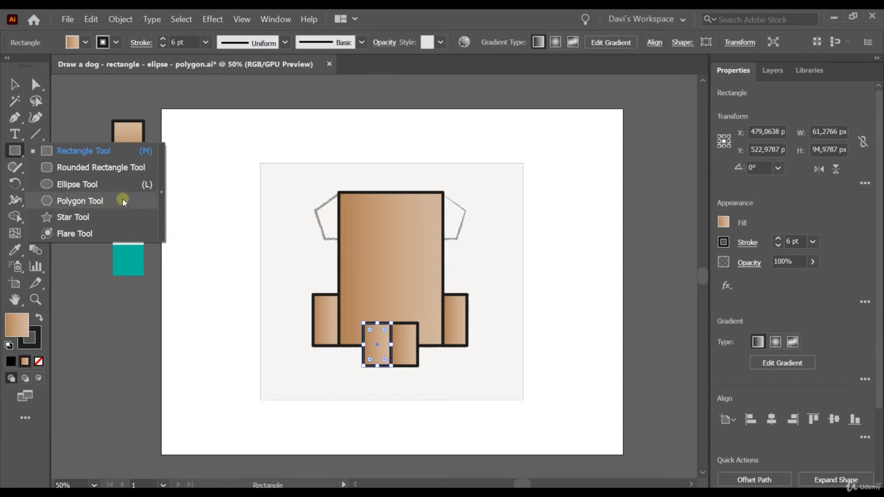
click(70, 202)
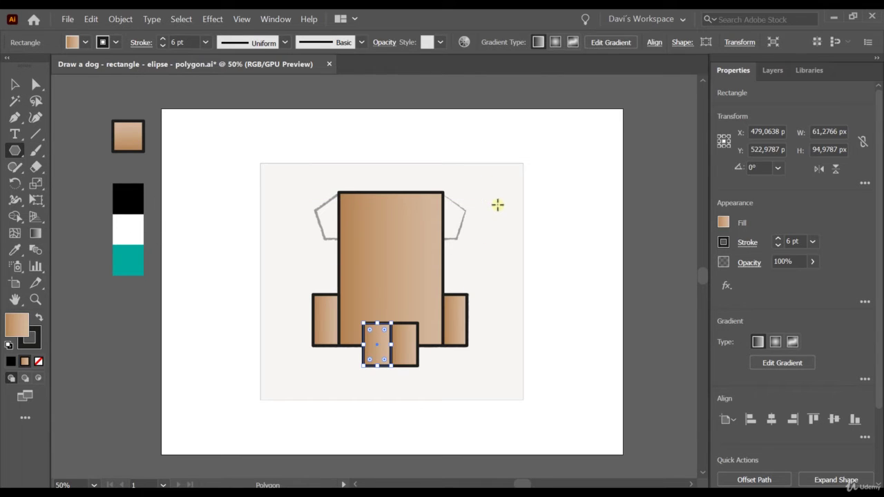
click(539, 197)
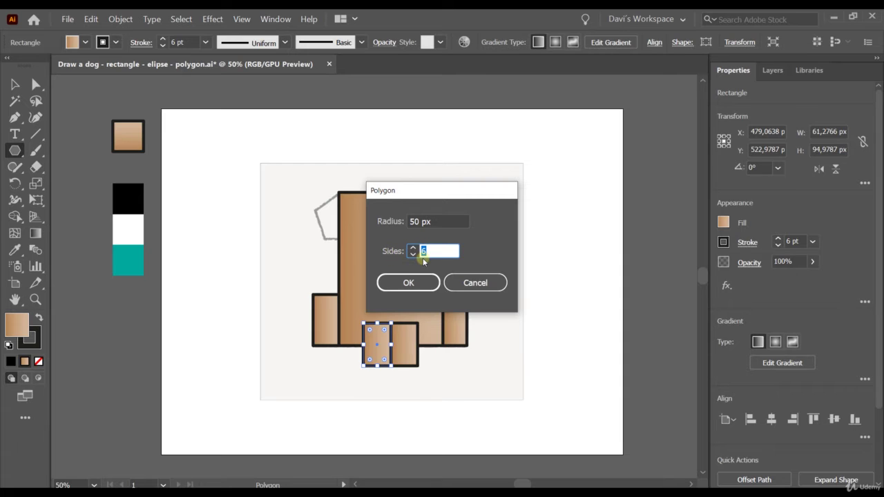
text(5)
click(411, 283)
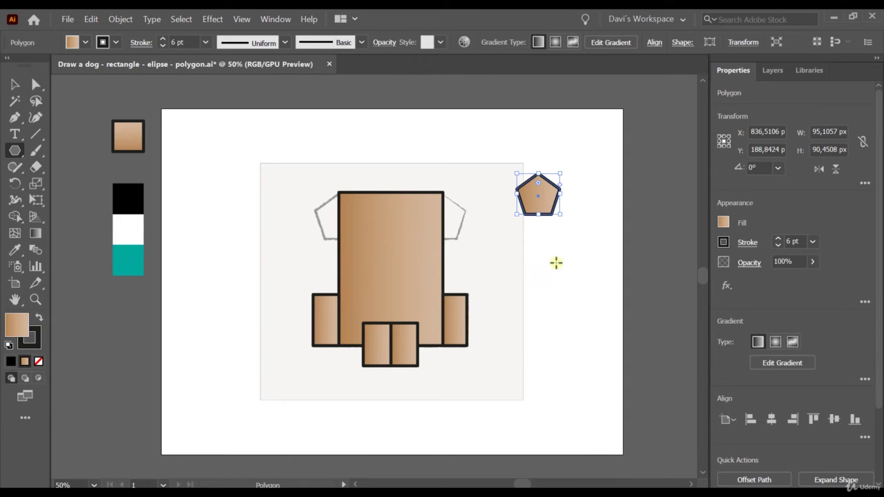
click(14, 86)
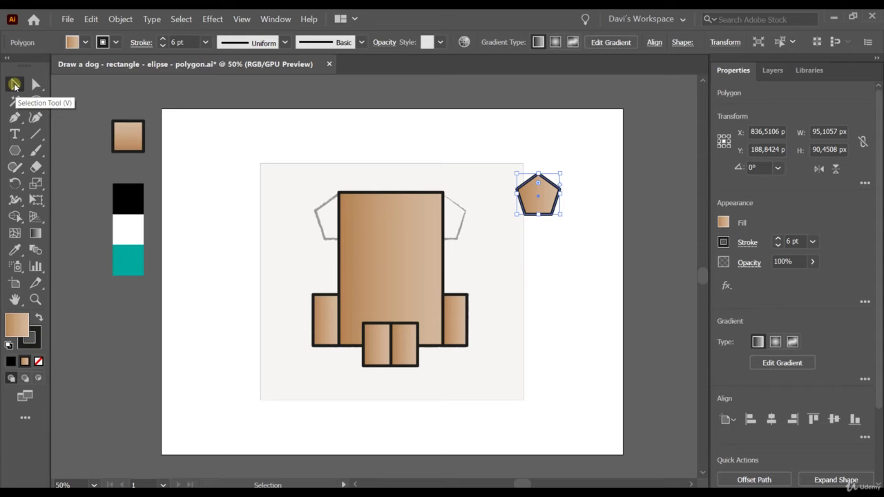
drag(538, 198, 531, 222)
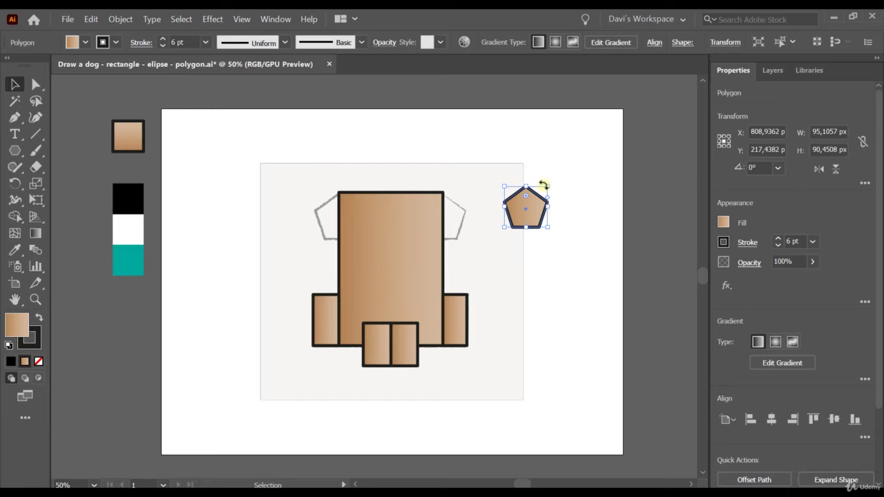
Try resizing the pentagon and rounding its corners, and undo these changes.
mouse_move(547, 187)
mouse_down()
mouse_move(592, 142)
mouse_move(567, 191)
mouse_move(560, 188)
mouse_up()
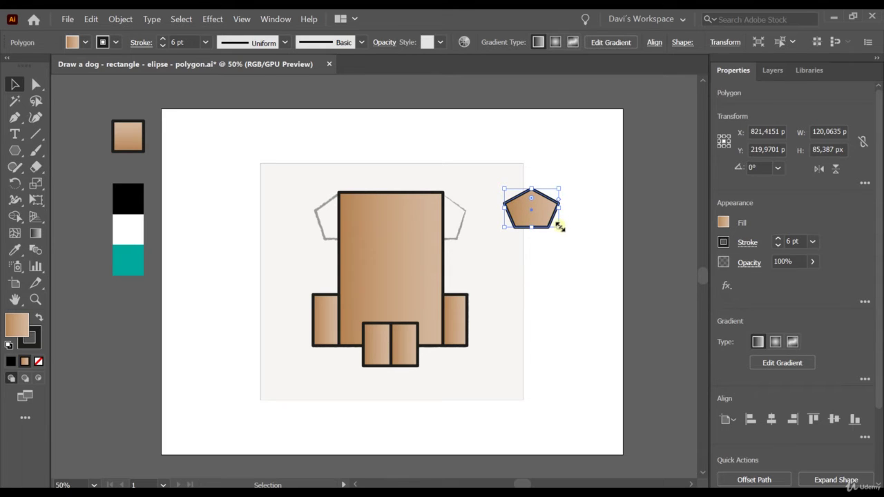
drag(531, 198, 562, 237)
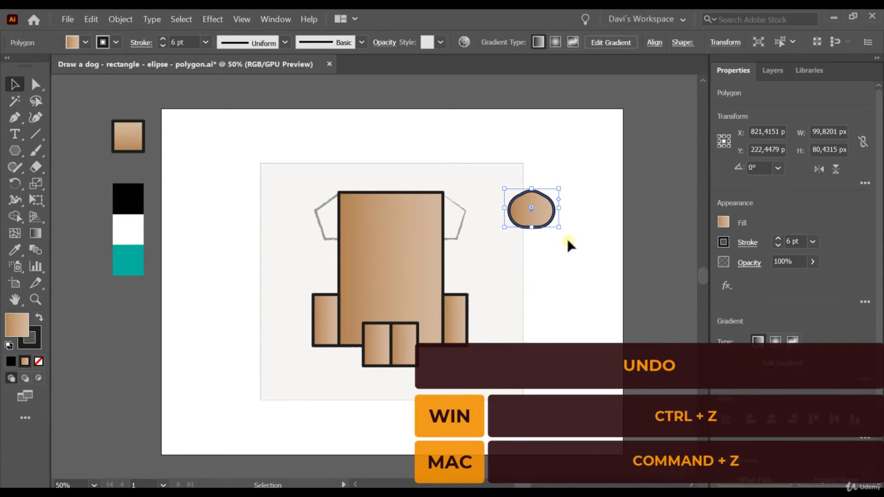
key(ctrl+z)
key(ctrl+z)
key(ctrl+z)
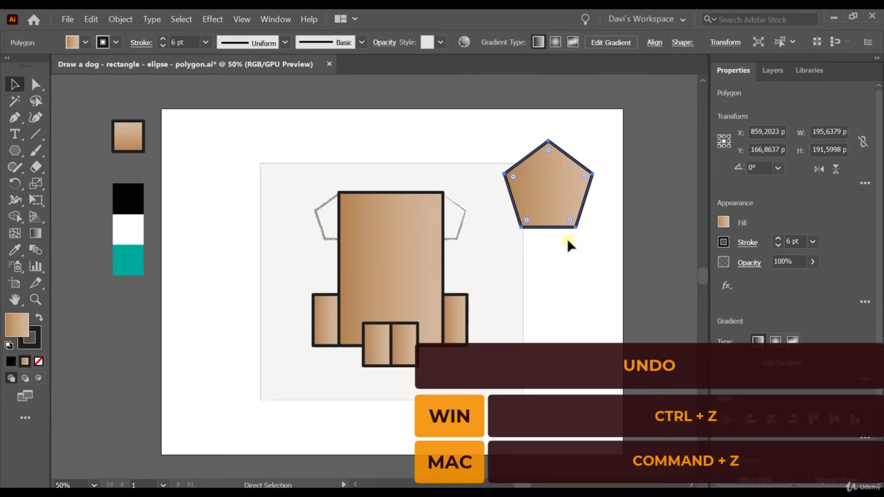
key(ctrl+z)
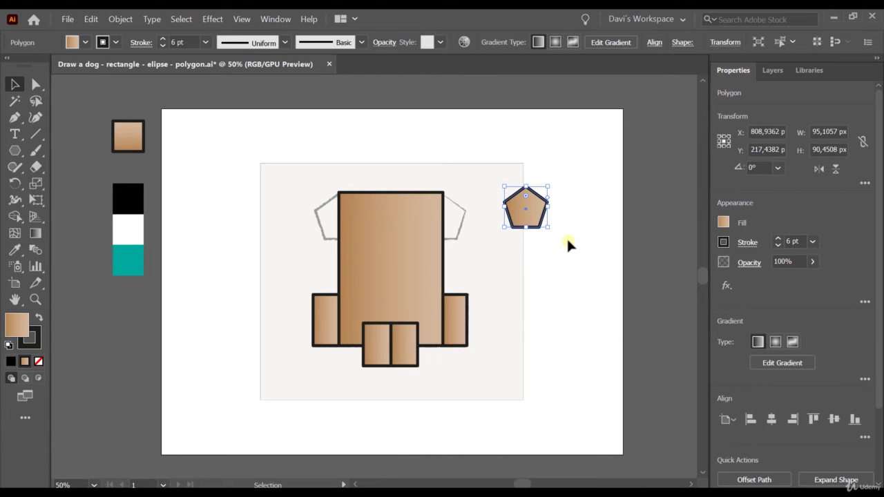
click(91, 19)
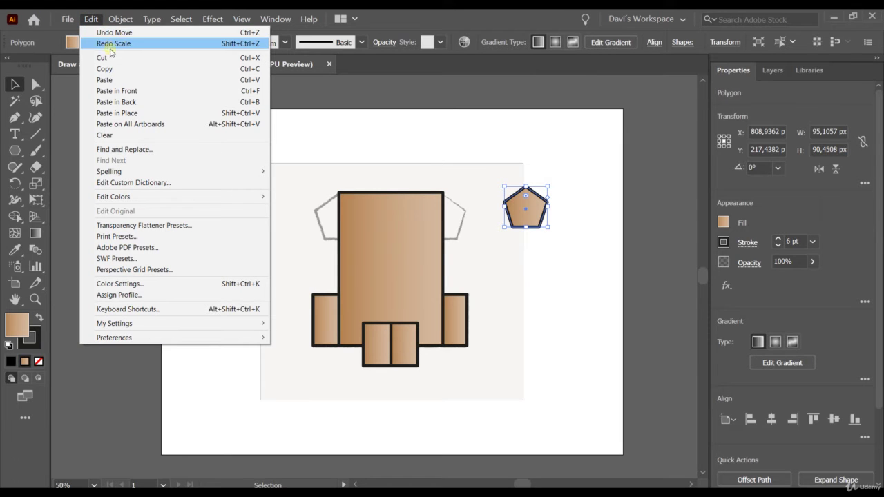
mouse_move(81, 19)
click(595, 149)
key(ctrl+shift+a)
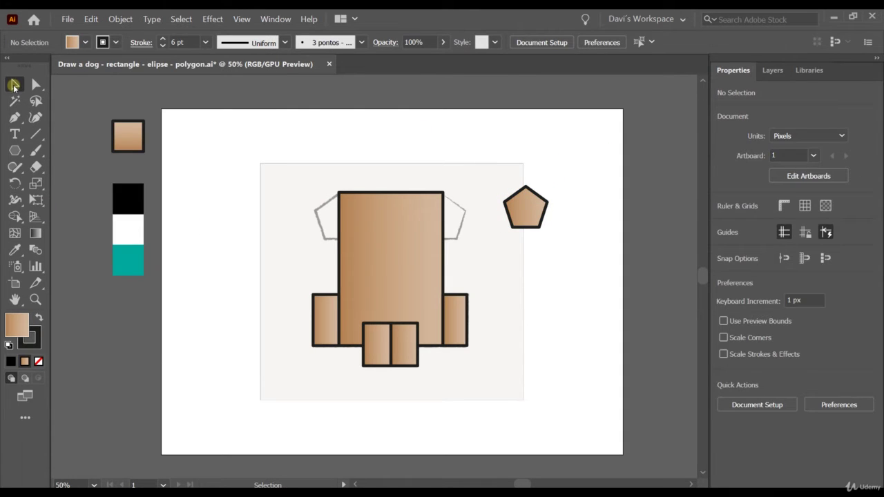
Move the pentagon onto the sketched right ear, overlapping the body's upper right edge, and deselect it.
click(528, 216)
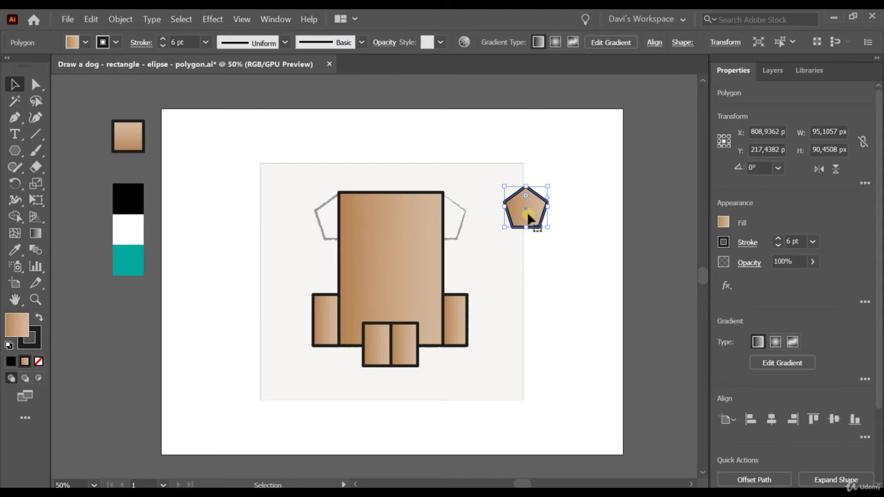
drag(536, 204, 459, 219)
click(599, 248)
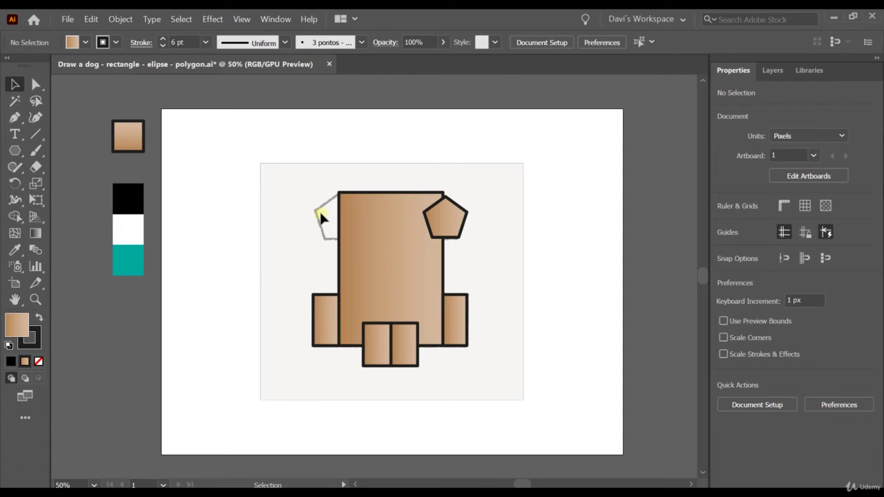
Try creating a second pentagon to the right of the dog with the same polygon settings, and undo it.
click(14, 152)
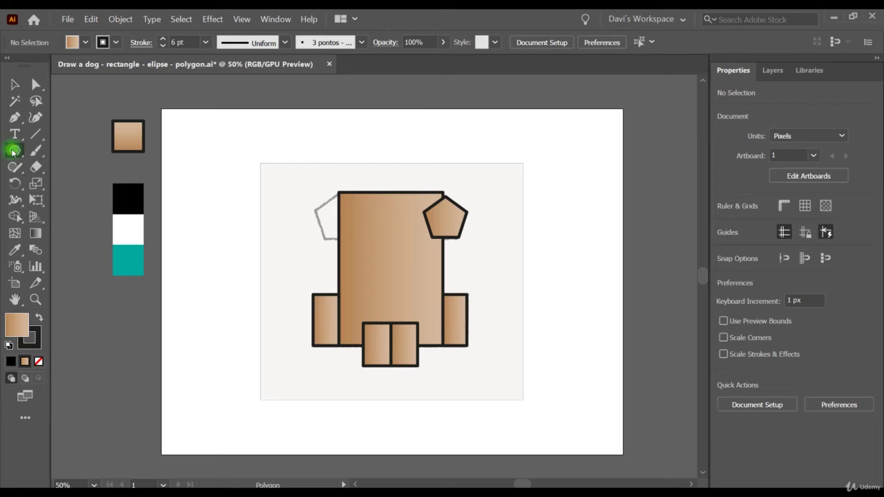
click(566, 229)
click(408, 282)
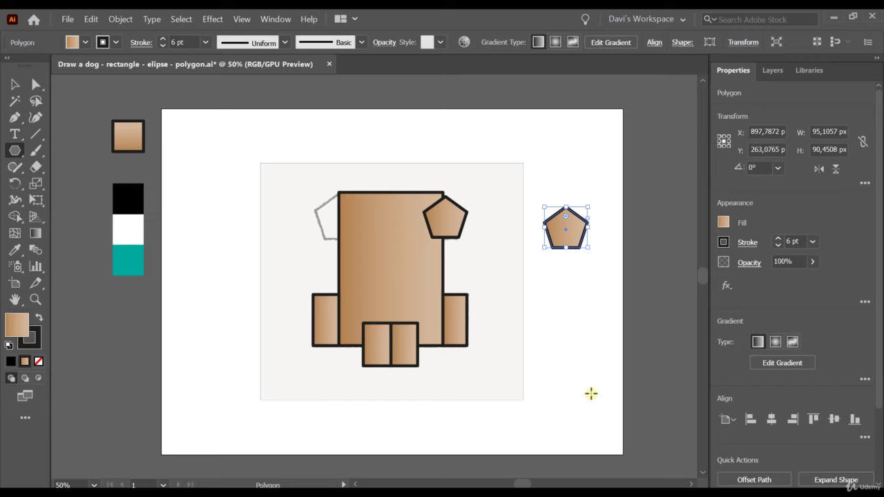
key(ctrl+z)
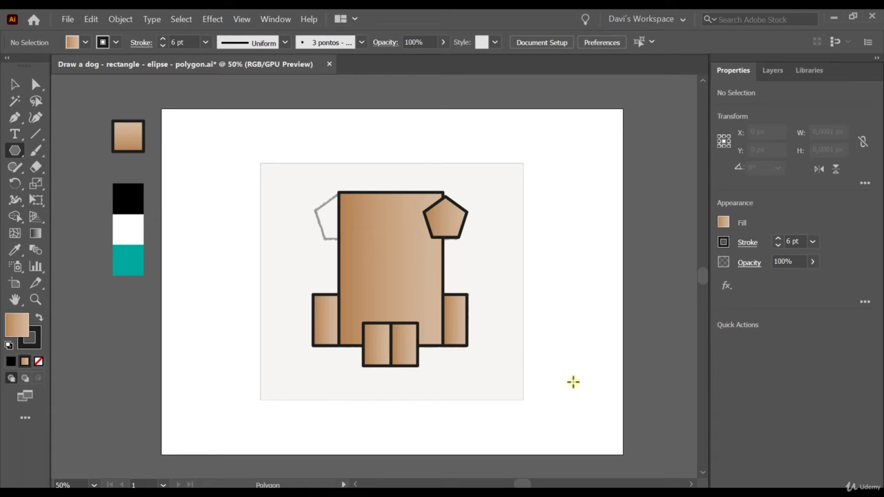
click(13, 84)
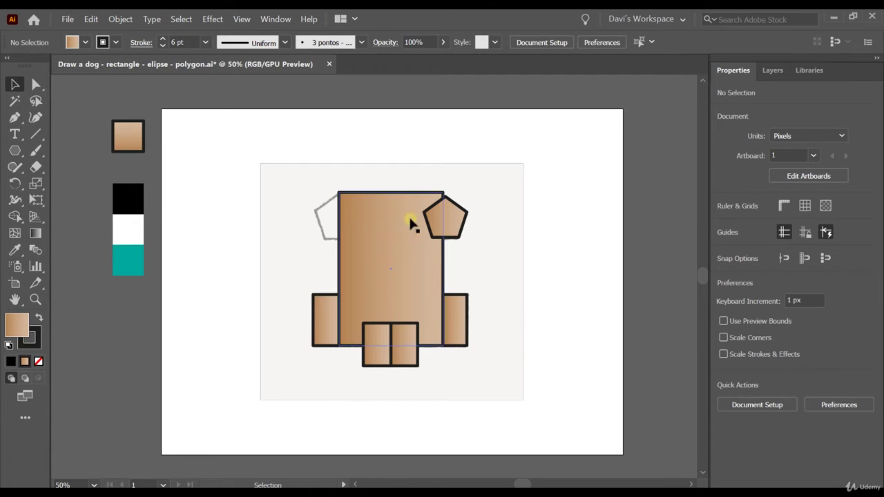
Try duplicating the right ear pentagon to the right of the dog, and undo the copy.
click(455, 225)
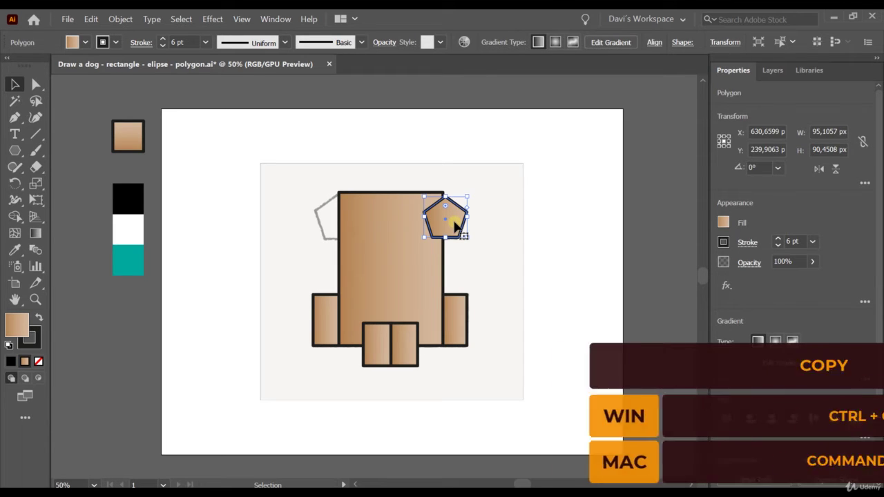
key(ctrl+c)
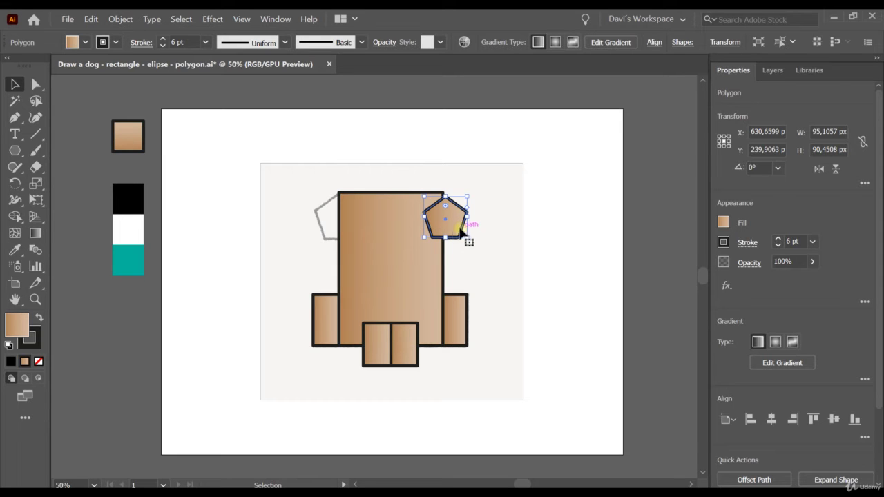
drag(454, 224, 509, 235)
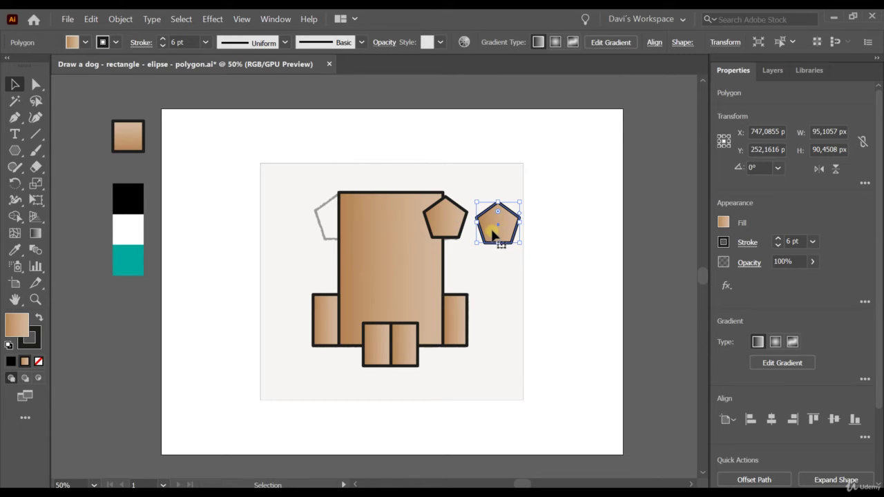
drag(487, 222, 469, 230)
key(ctrl+z)
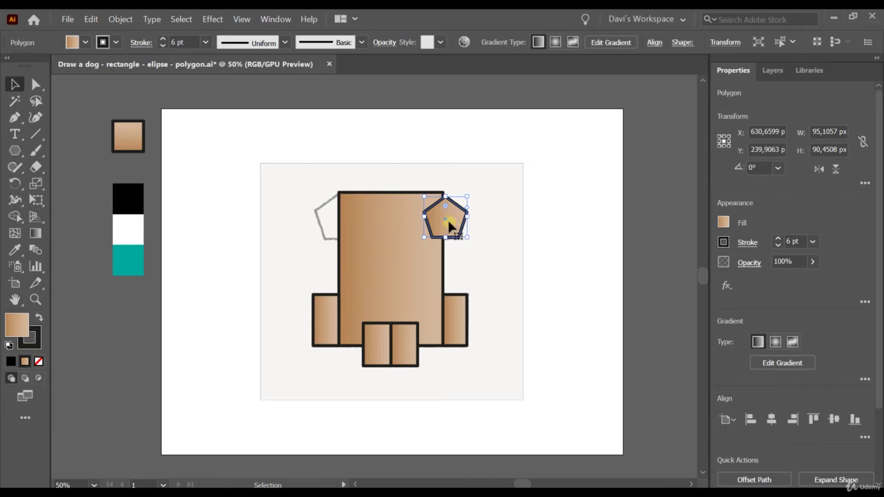
Duplicate the right ear pentagon horizontally onto the sketched left ear, overlapping the body's left edge, and deselect it.
drag(448, 228, 342, 217)
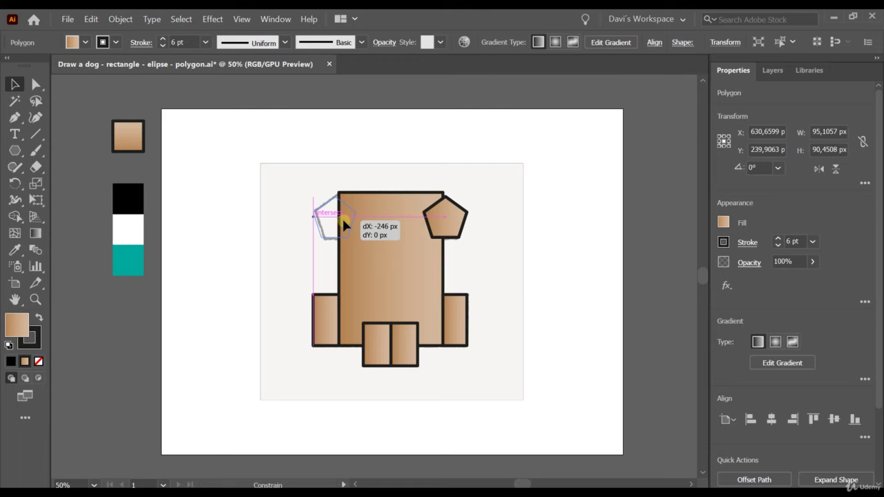
mouse_move(342, 217)
mouse_down()
mouse_move(352, 299)
mouse_move(342, 256)
mouse_move(289, 366)
mouse_move(301, 378)
mouse_move(442, 412)
mouse_move(539, 379)
mouse_move(569, 313)
mouse_move(577, 267)
mouse_move(540, 154)
mouse_move(462, 132)
mouse_move(339, 116)
mouse_move(456, 126)
mouse_move(281, 153)
mouse_move(294, 191)
mouse_move(347, 212)
mouse_up()
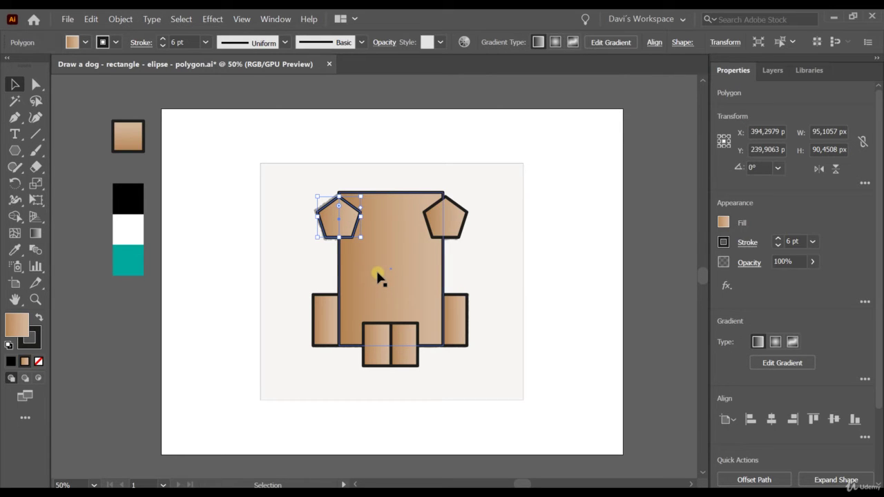
click(574, 277)
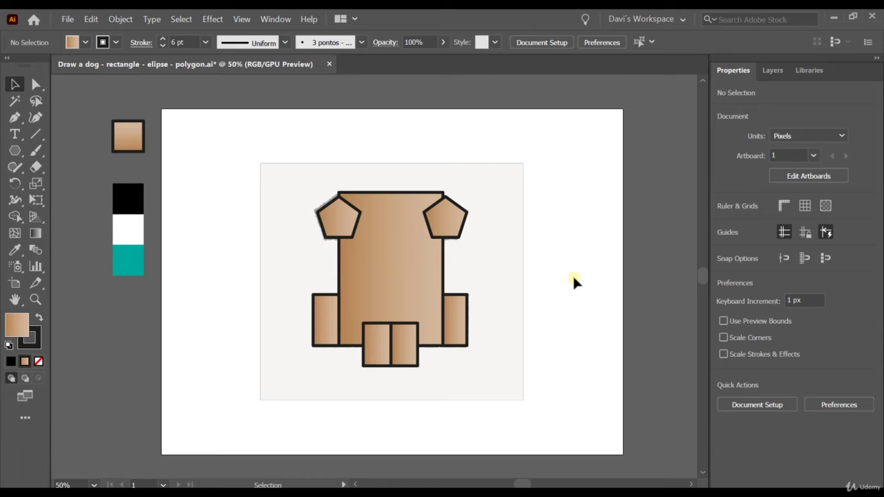
Send the right ear pentagon to the back, behind the body rectangle, and deselect it.
click(447, 217)
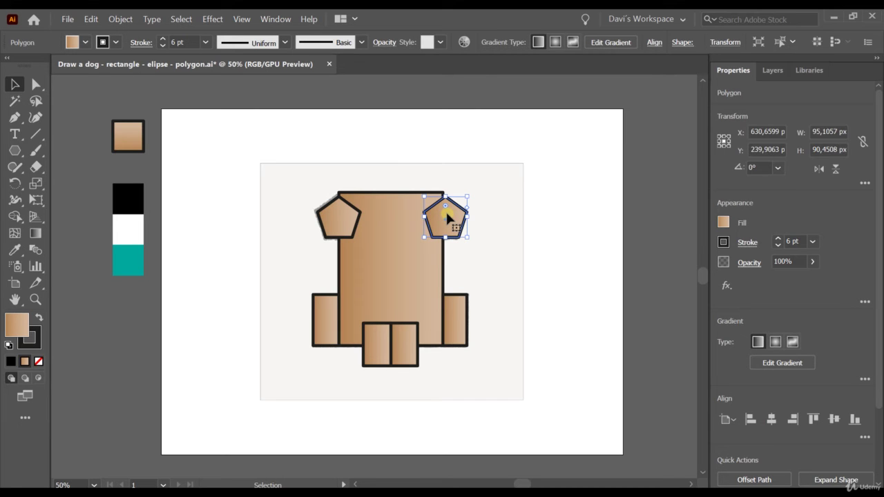
right_click(448, 217)
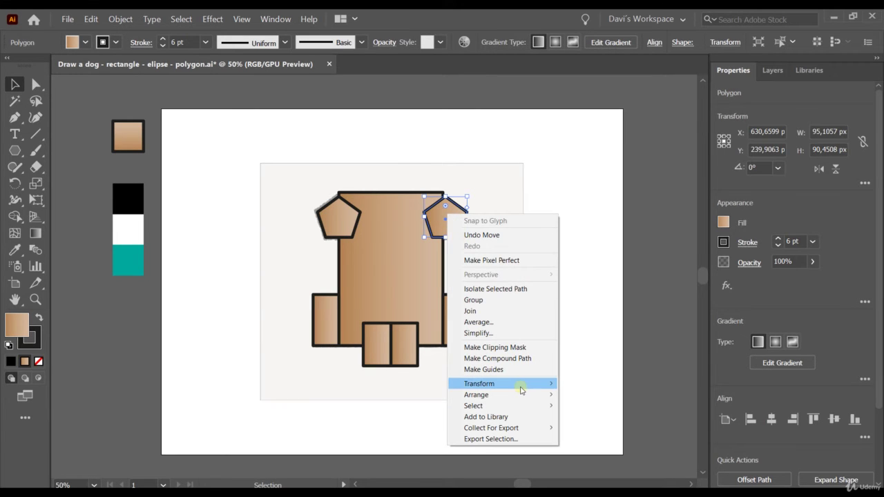
mouse_move(521, 390)
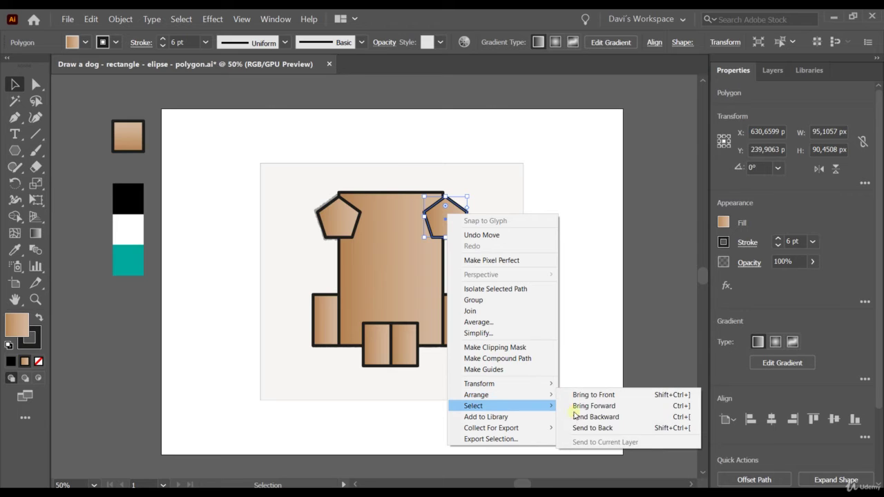
click(598, 430)
click(545, 338)
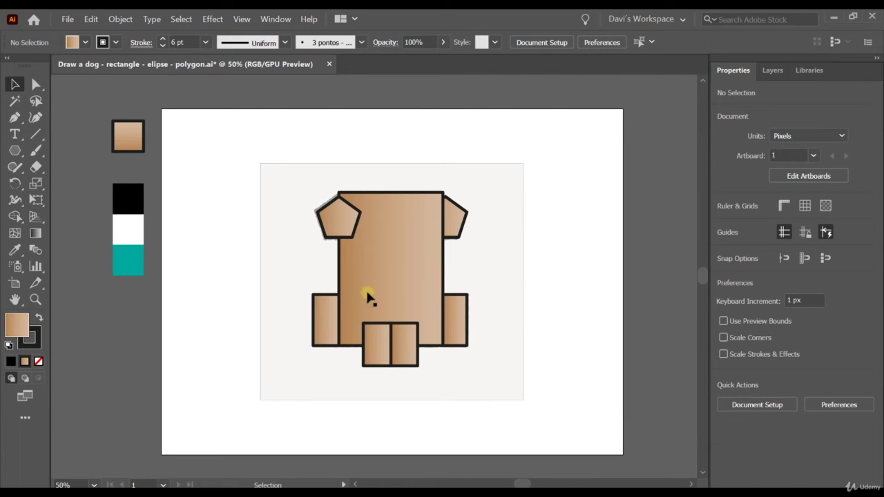
Send the left ear pentagon to the back, behind the body rectangle.
click(326, 227)
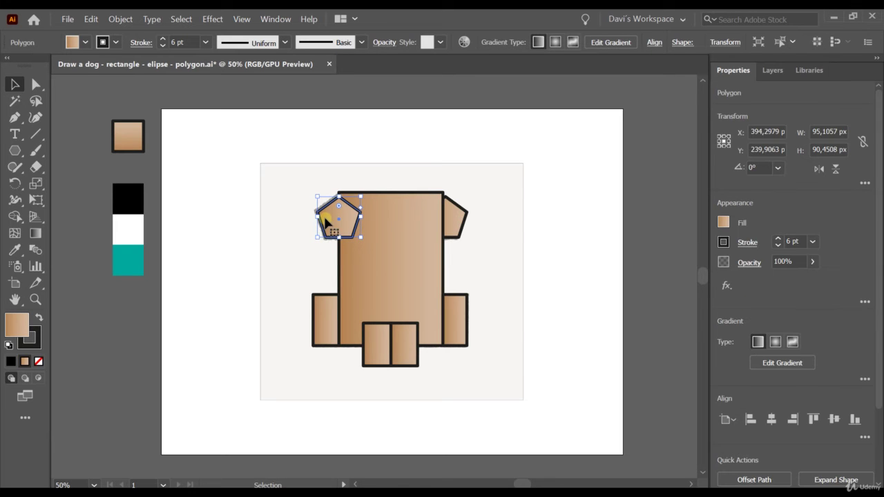
right_click(325, 220)
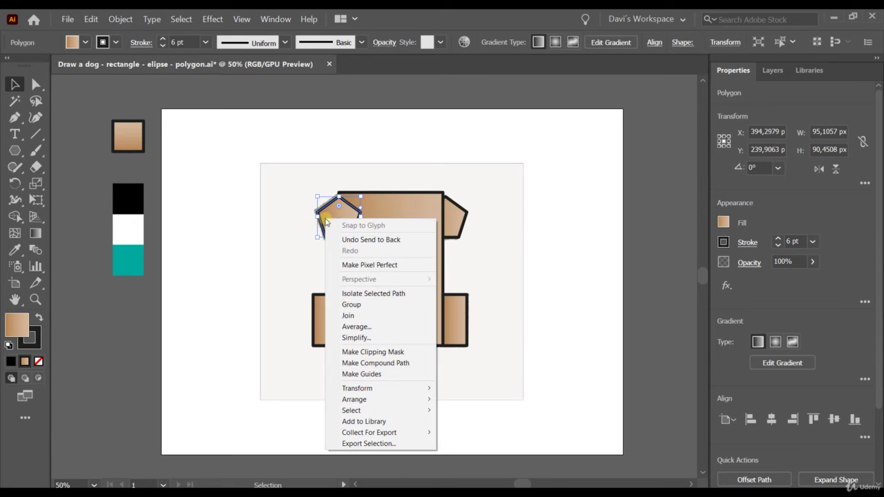
mouse_move(415, 399)
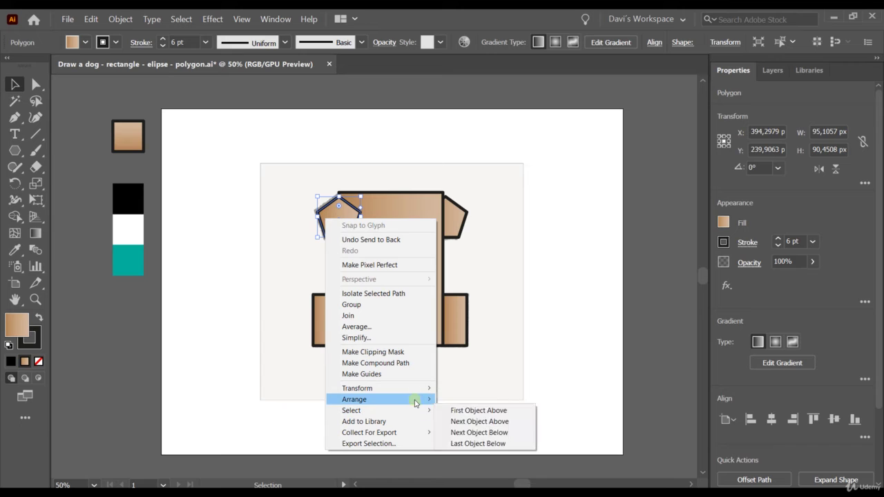
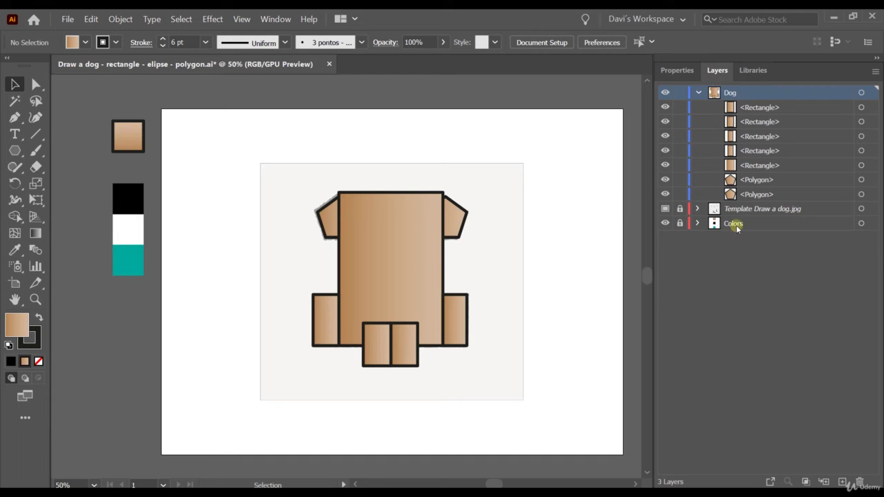
Try moving the right ear polygon to the top of the Dog layer's stacking order, and undo it.
click(737, 209)
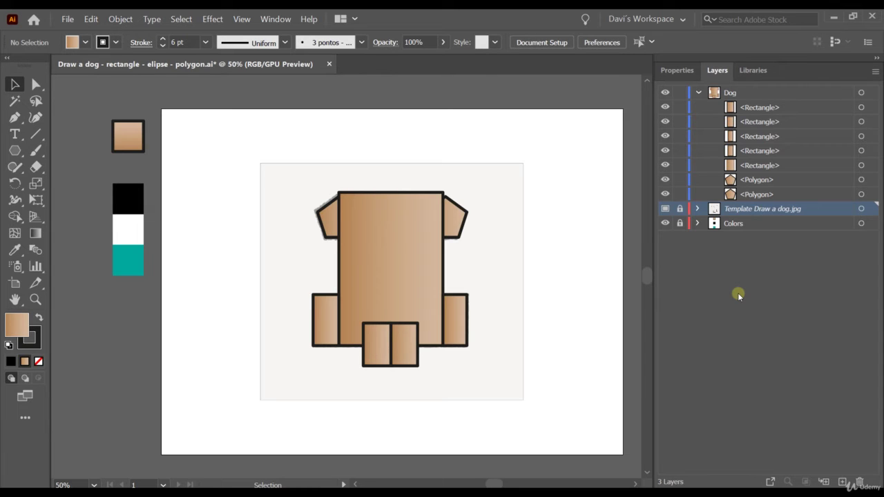
click(759, 179)
drag(758, 179, 765, 109)
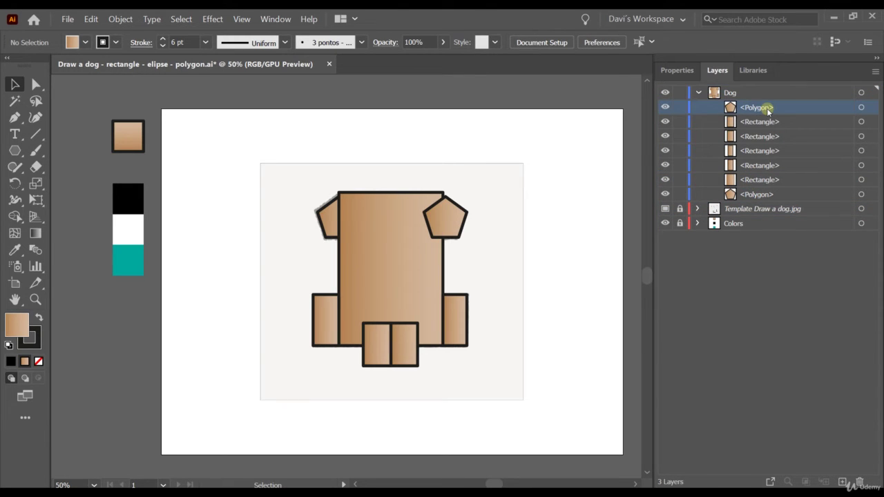
key(ctrl+z)
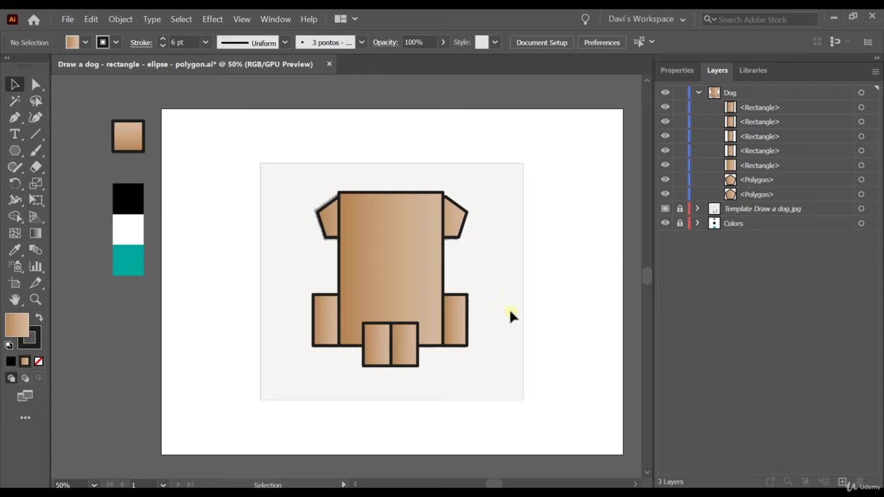
Collapse the Dog layer and add a new layer above it named Face.
click(698, 92)
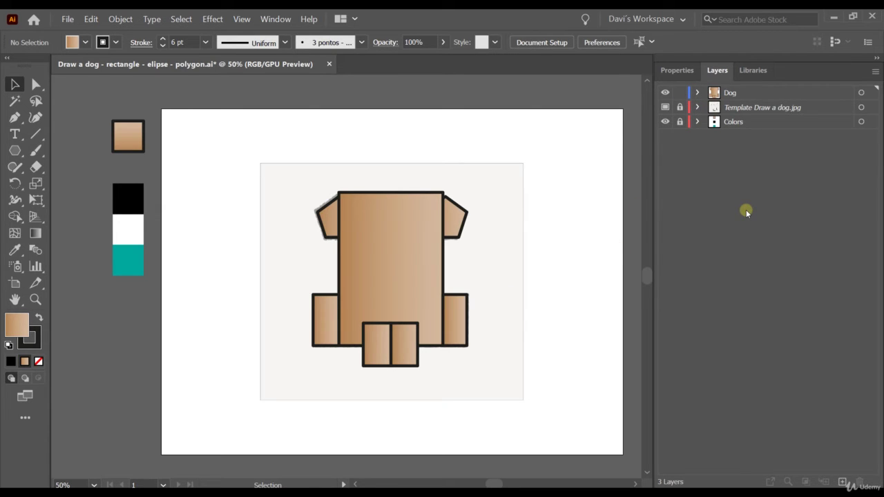
click(844, 483)
click(734, 97)
double_click(733, 96)
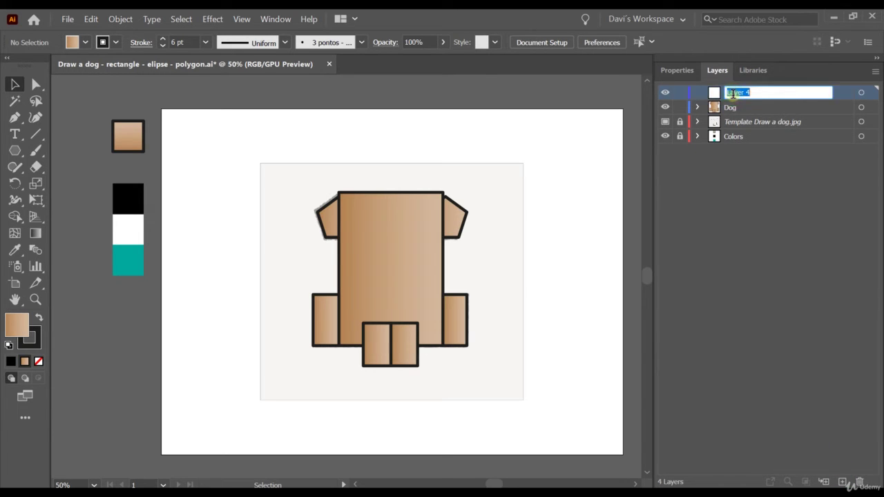
text(Face)
key(Return)
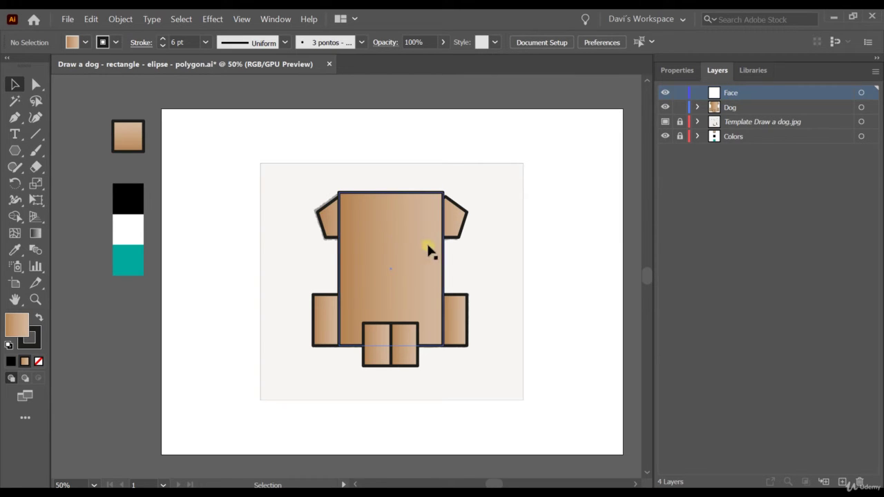
Lock the Dog layer and make the Face layer active.
click(734, 111)
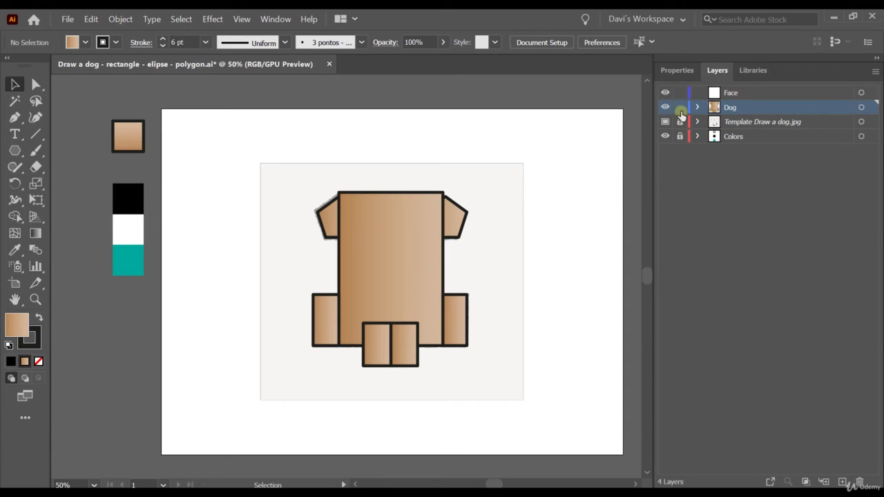
click(681, 111)
click(735, 93)
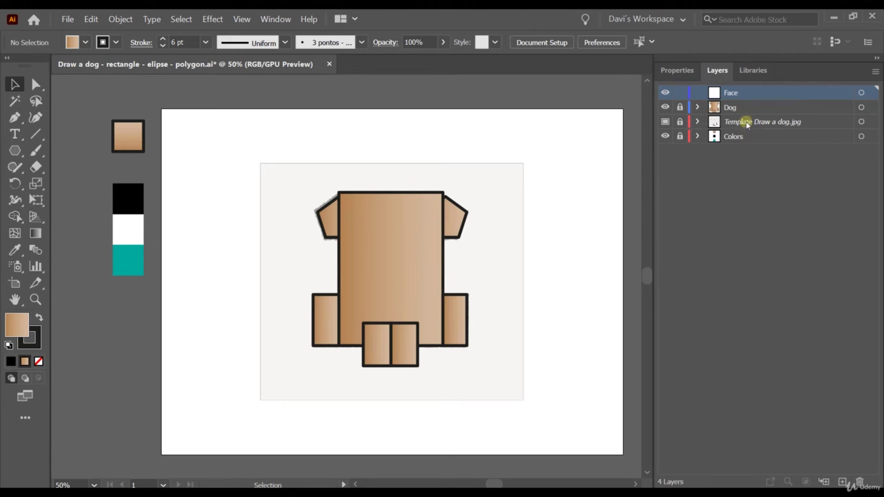
Unlock the template sketch layer, move it above the Dog layer and lock it again.
click(687, 123)
click(740, 122)
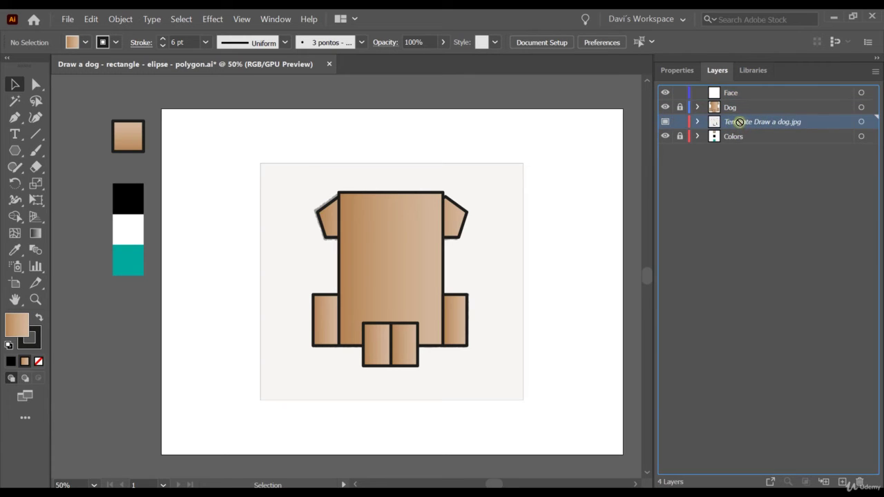
drag(740, 104, 739, 105)
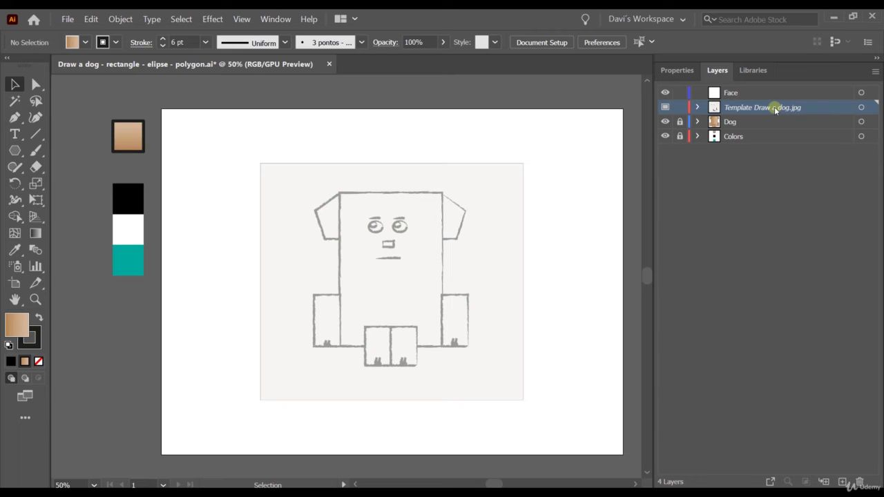
click(679, 108)
Draw the mouth on the Face layer as a short horizontal line segment over the sketched mouth.
click(35, 134)
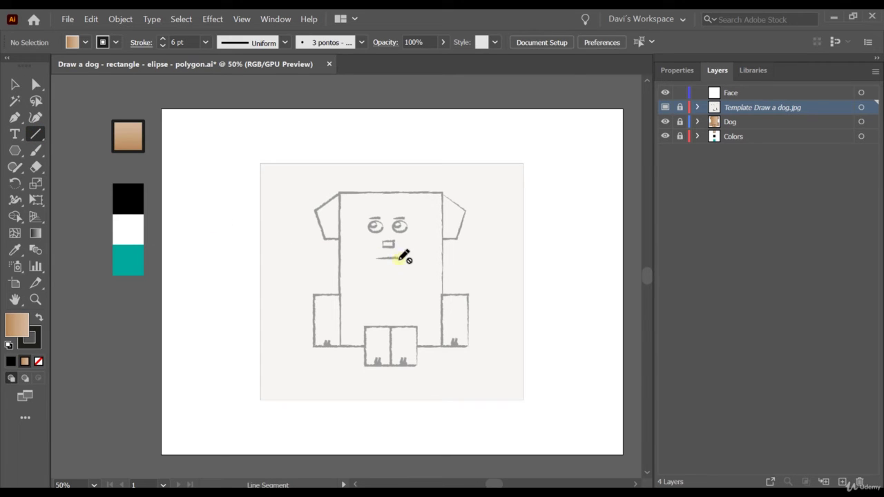
click(725, 97)
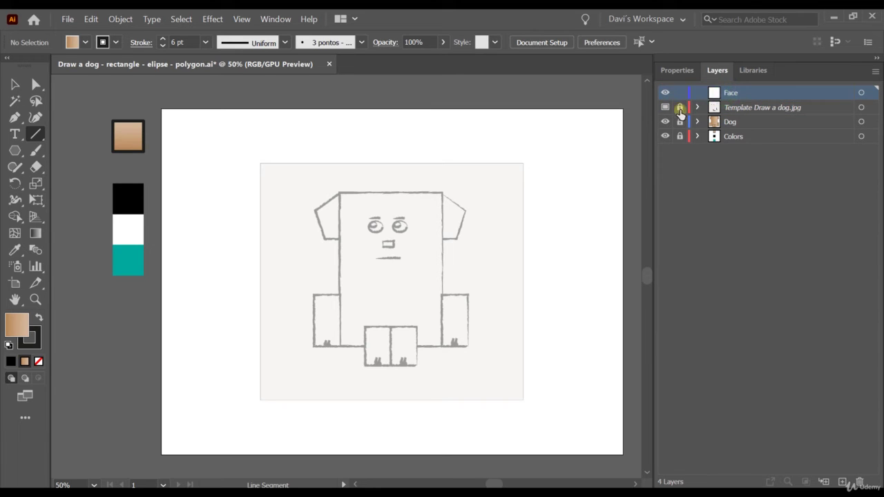
click(746, 95)
click(390, 259)
mouse_move(390, 259)
mouse_down()
mouse_move(377, 257)
mouse_move(403, 257)
mouse_up()
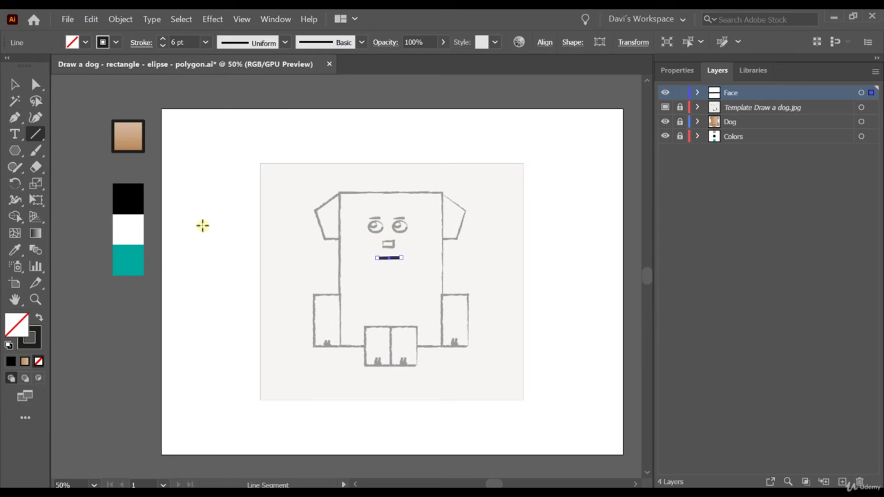
Draw a small rectangle over the sketched nose, just above the mouth line.
click(14, 151)
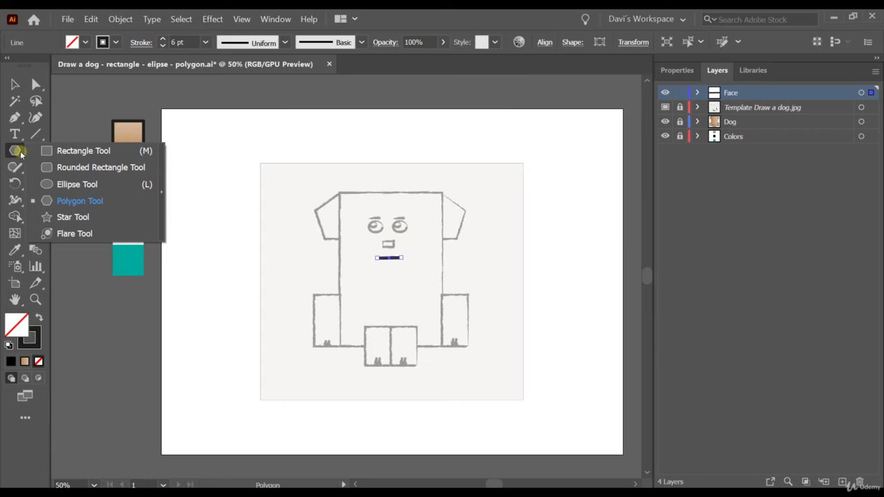
click(56, 150)
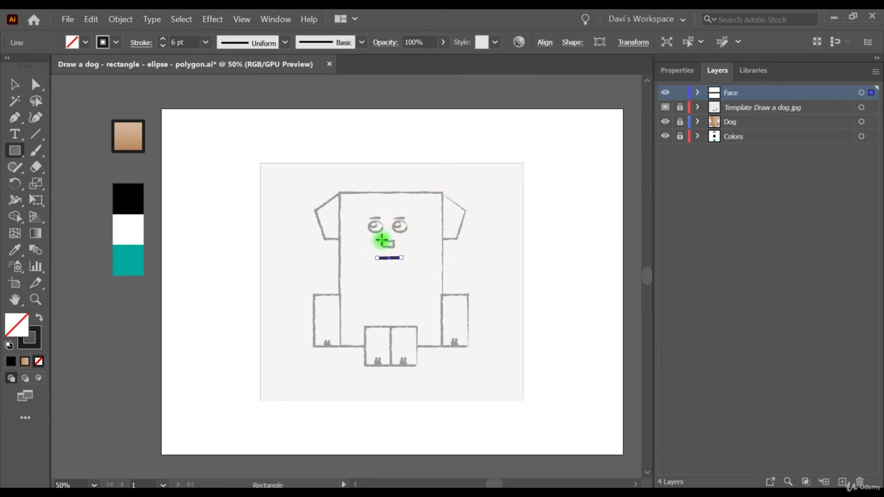
drag(381, 239, 396, 247)
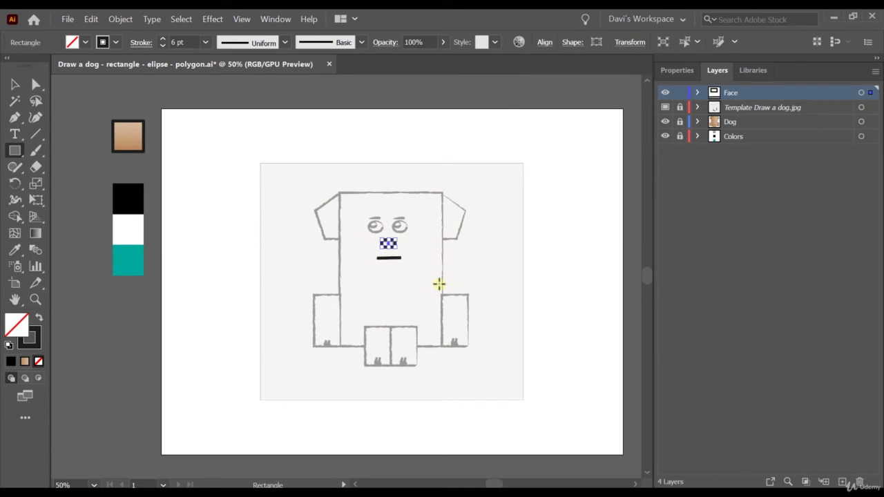
Apply the brown gradient fill and dark outline from the sample swatch to the nose rectangle using the Eyedropper.
click(12, 250)
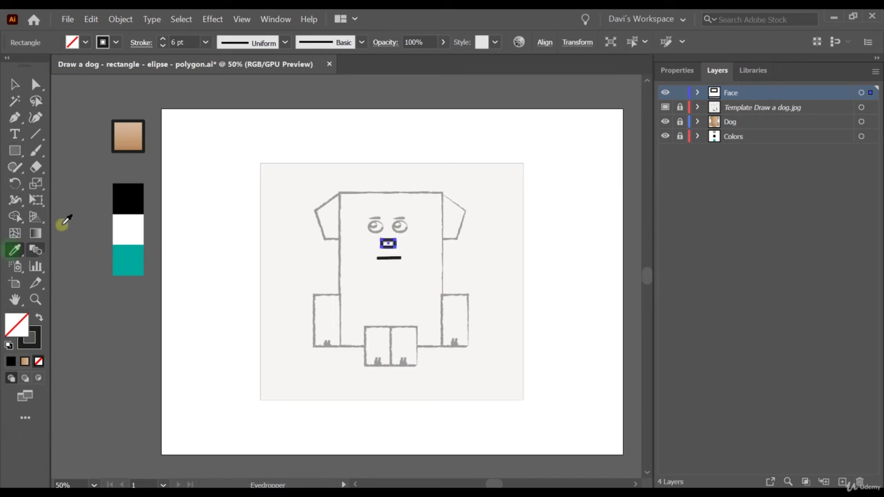
click(136, 151)
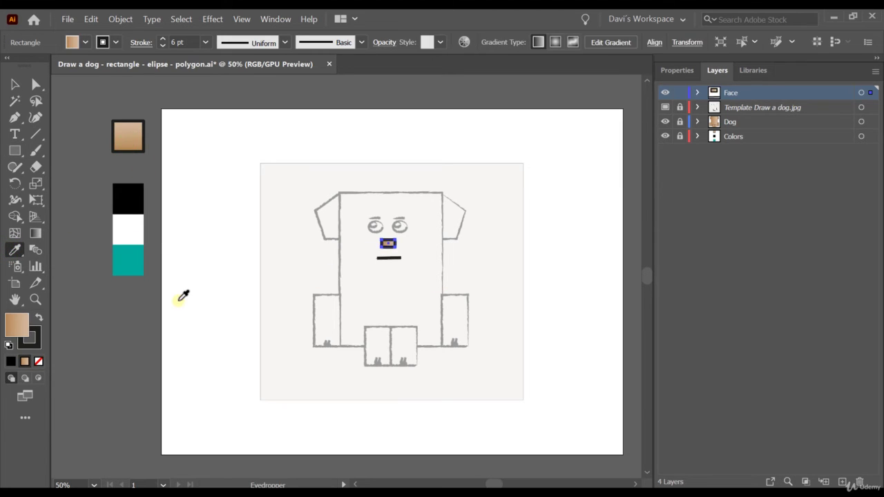
click(14, 84)
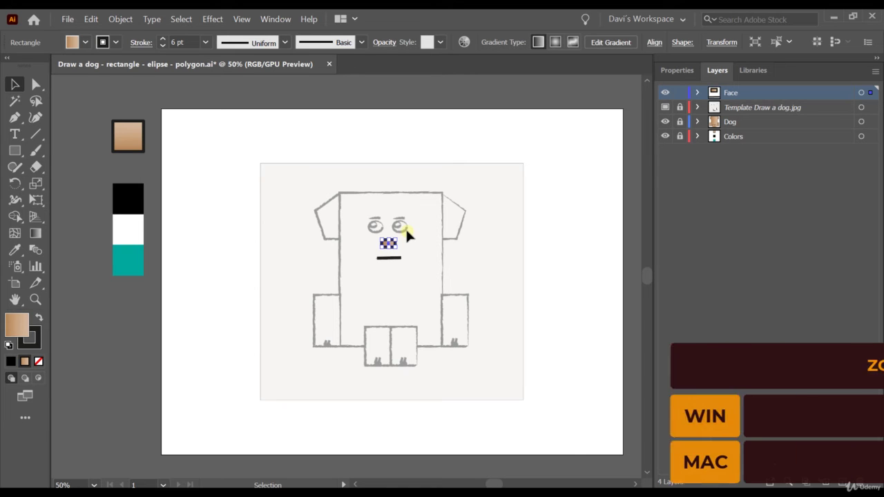
key(ctrl+plus)
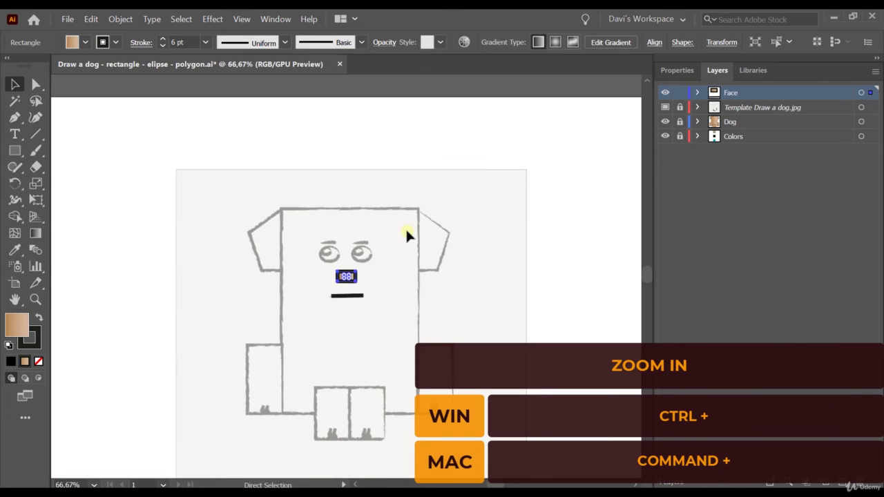
Draw an ellipse over each of the two sketched eyes on the Face layer.
key(ctrl+plus)
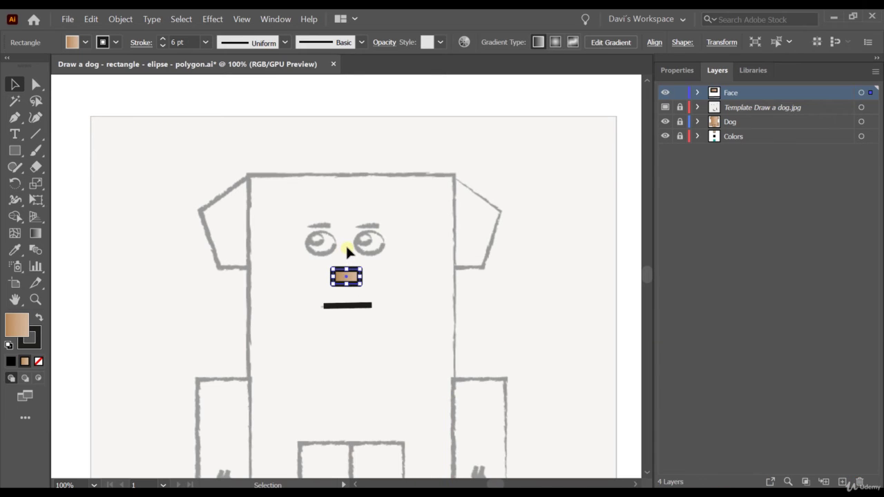
key(ctrl+plus)
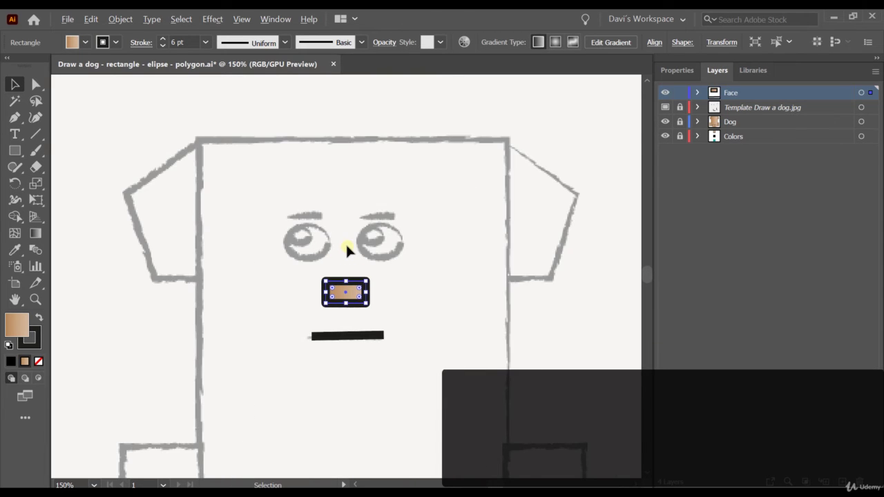
alt+scroll(346, 250, down, 2)
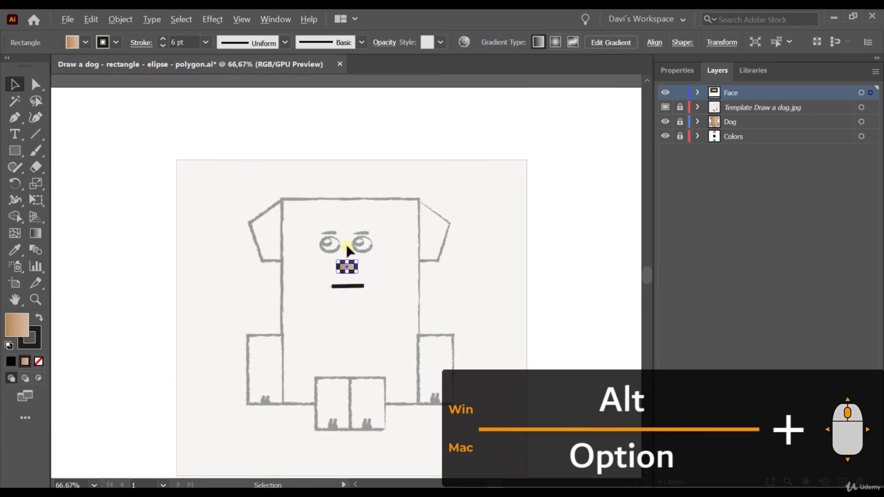
alt+scroll(347, 250, up, 1)
alt+scroll(347, 250, down, 2)
alt+scroll(346, 250, up, 2)
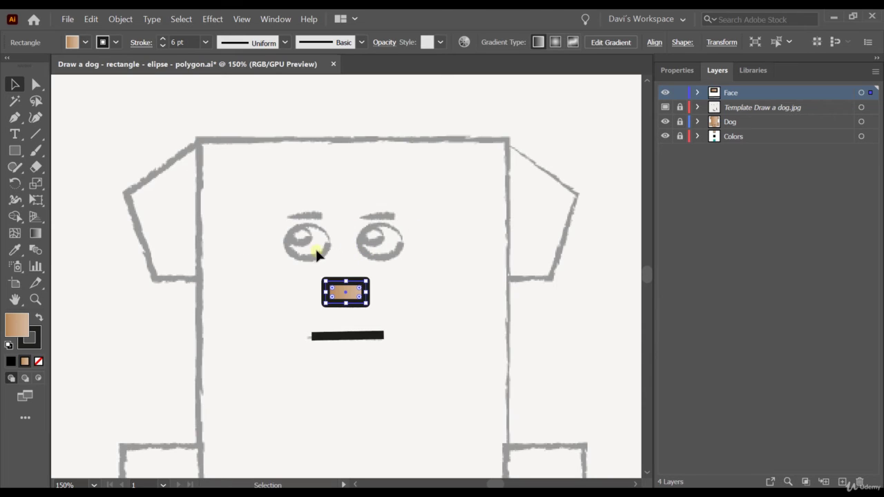
click(15, 150)
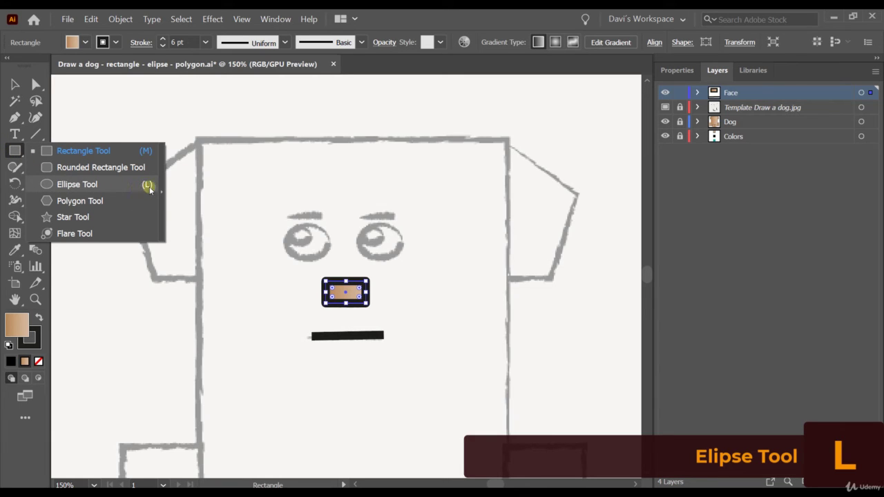
click(89, 185)
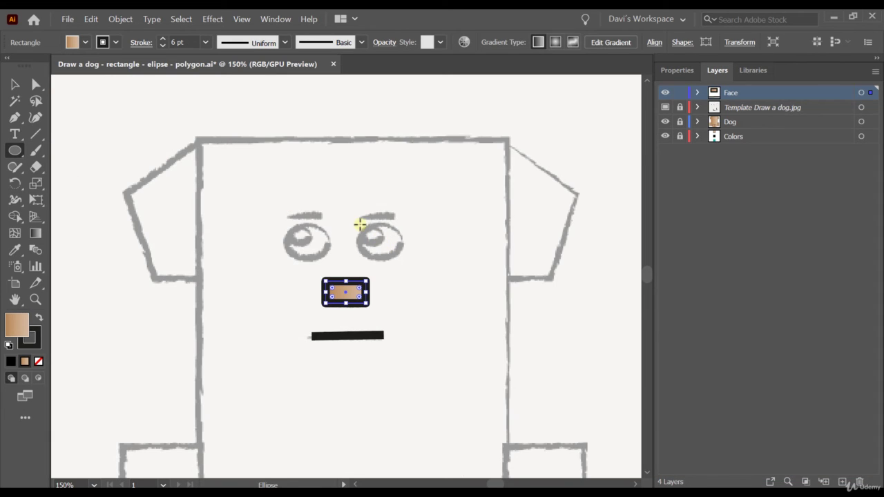
drag(361, 225, 403, 260)
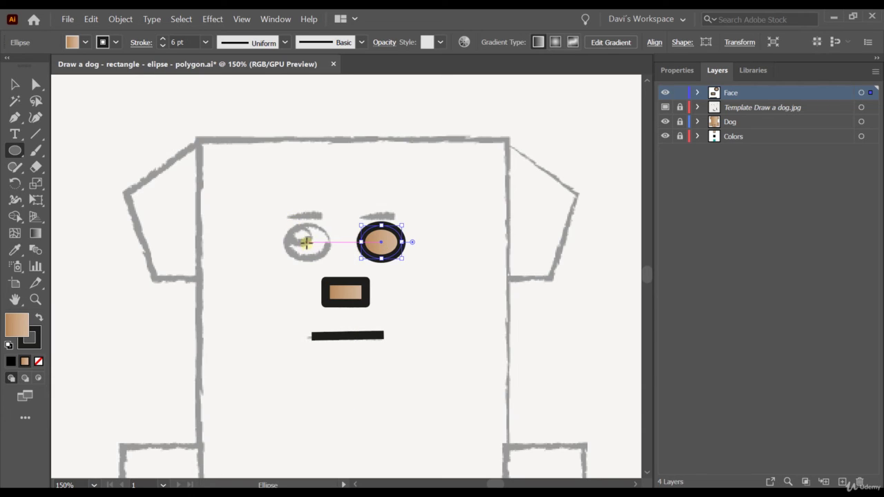
mouse_move(306, 241)
mouse_down()
mouse_move(336, 257)
mouse_move(329, 259)
mouse_up()
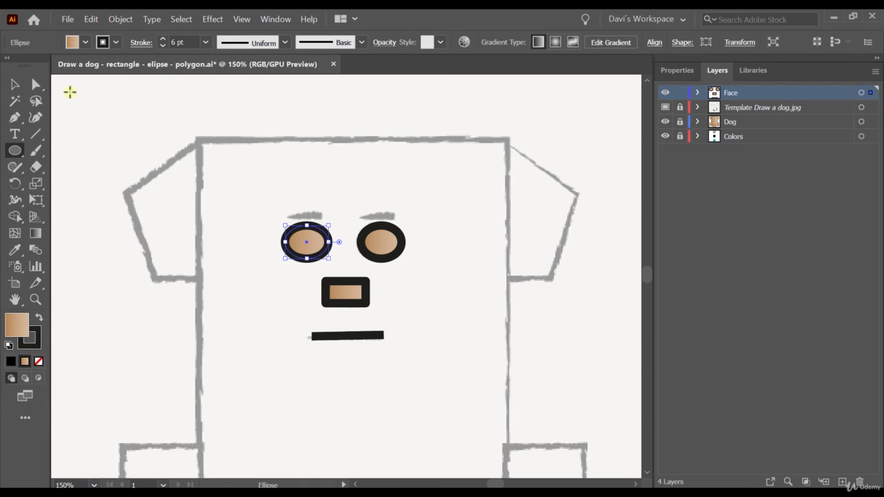
Delete the ellipse covering the sketched eye on the right side of the face.
click(14, 84)
click(376, 254)
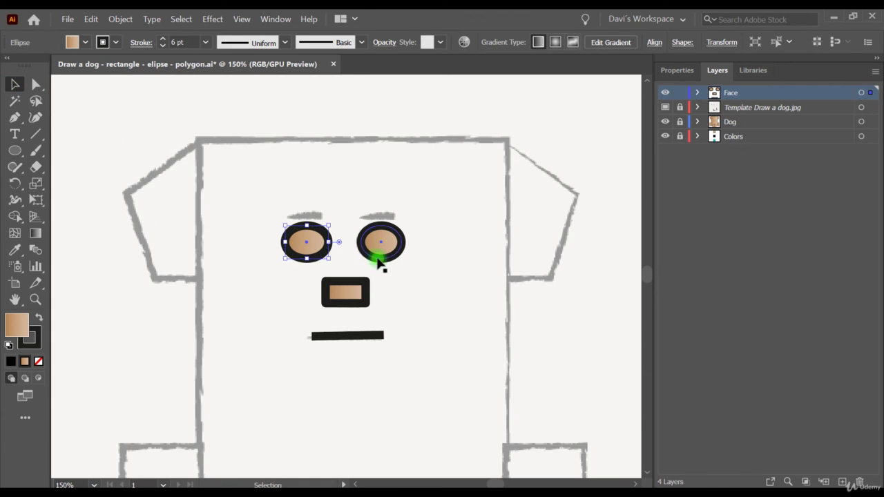
key(Delete)
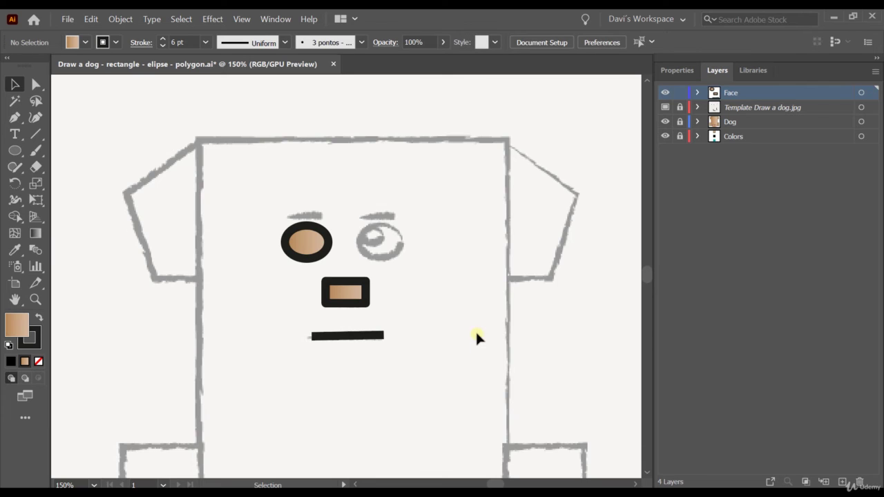
Apply the solid black sample swatch to the remaining eye ellipse with the Eyedropper.
click(306, 258)
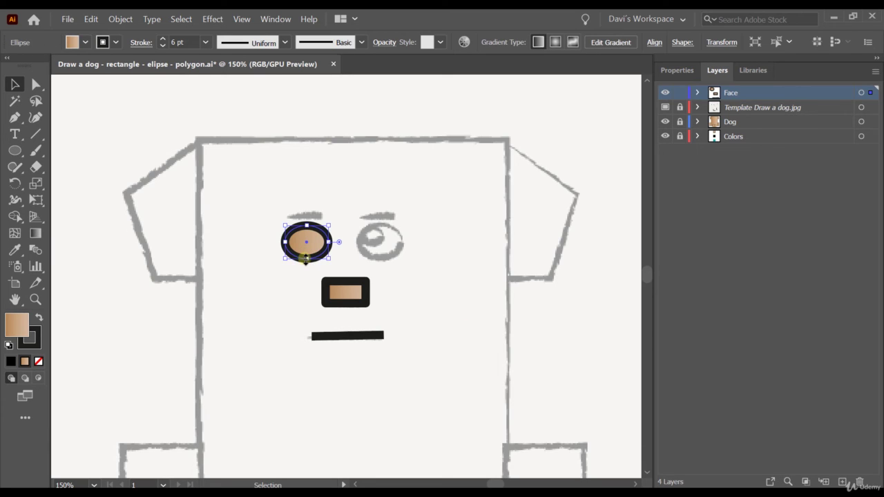
alt+scroll(234, 235, down, 2)
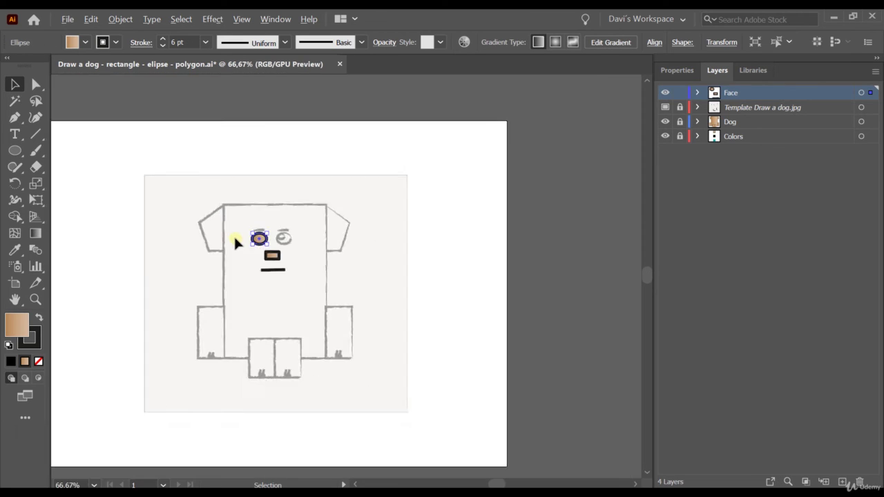
alt+scroll(234, 235, down, 1)
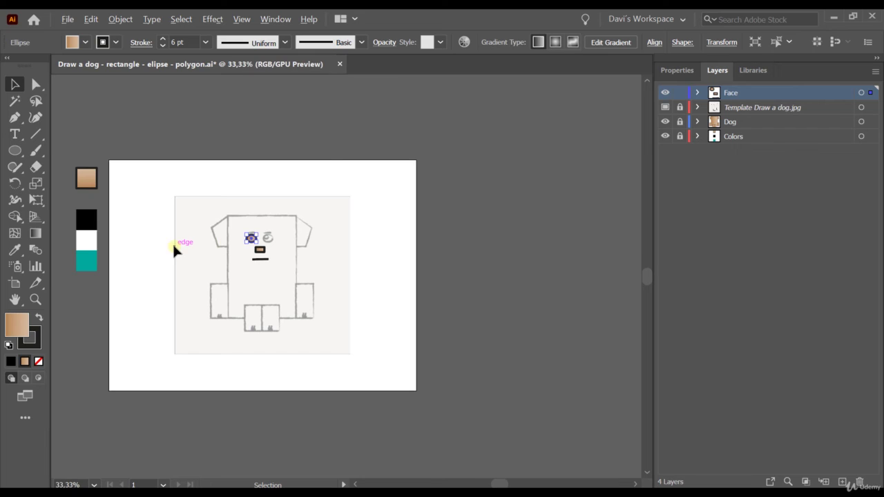
click(13, 252)
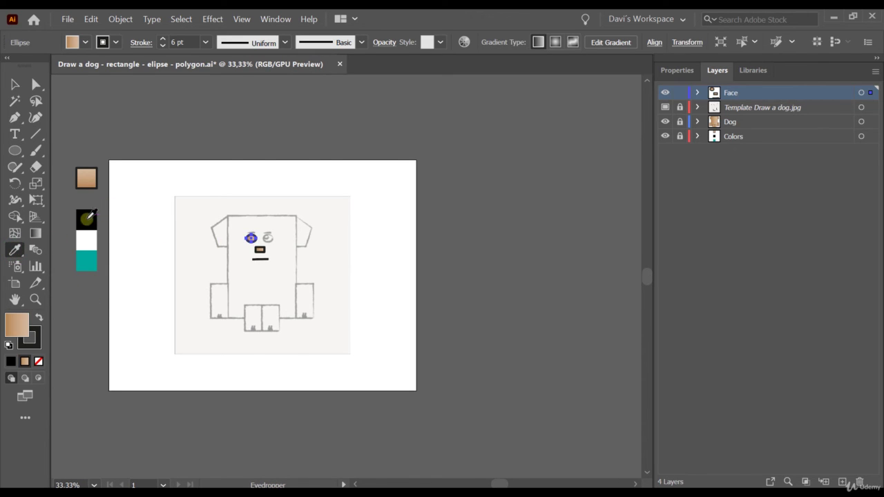
click(86, 220)
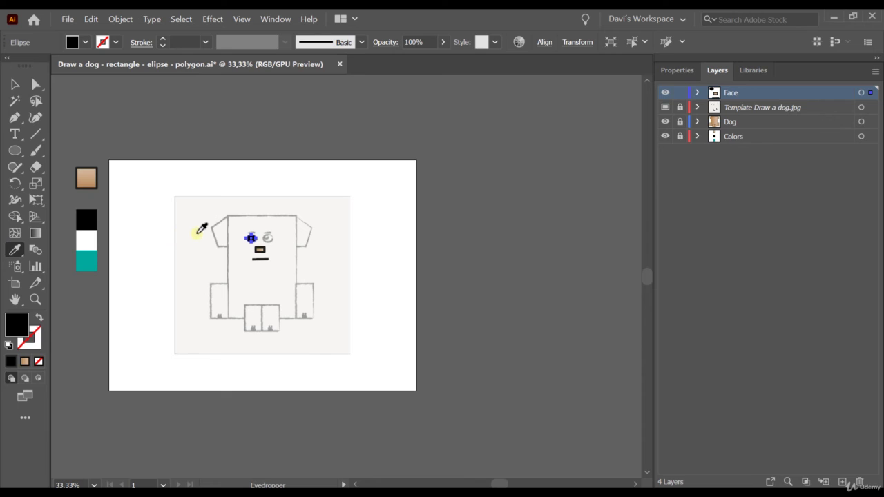
Enlarge the black eye ellipse from its corners until it covers the whole sketched eye outline.
alt+scroll(249, 239, up, 3)
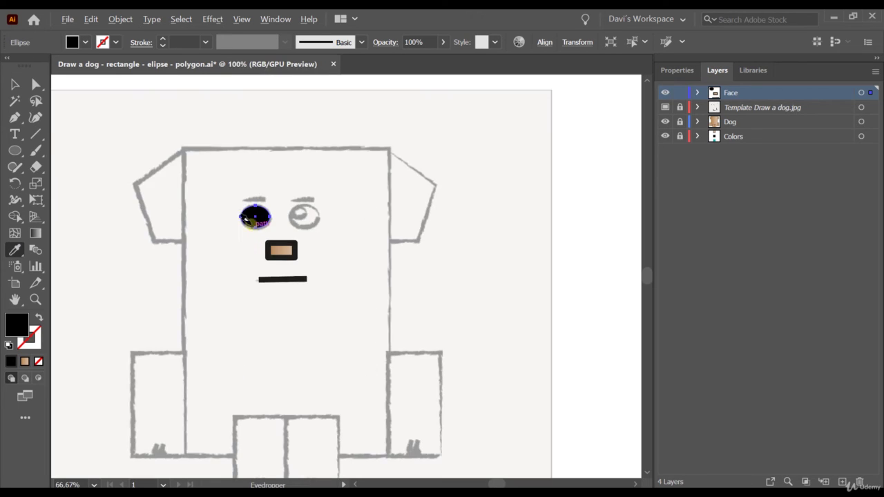
alt+scroll(248, 220, up, 4)
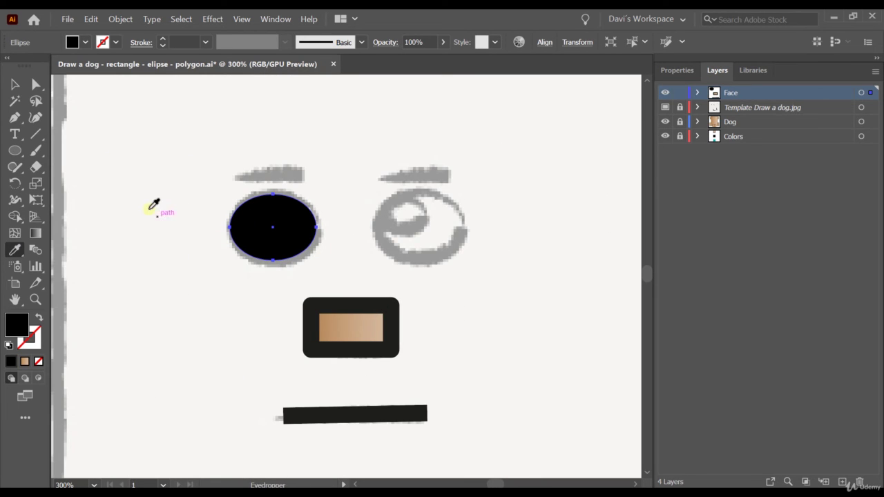
click(12, 86)
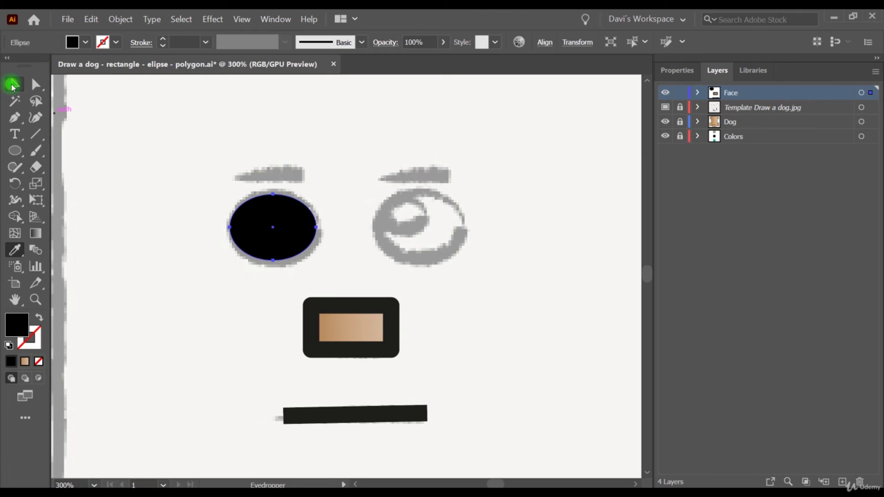
click(275, 241)
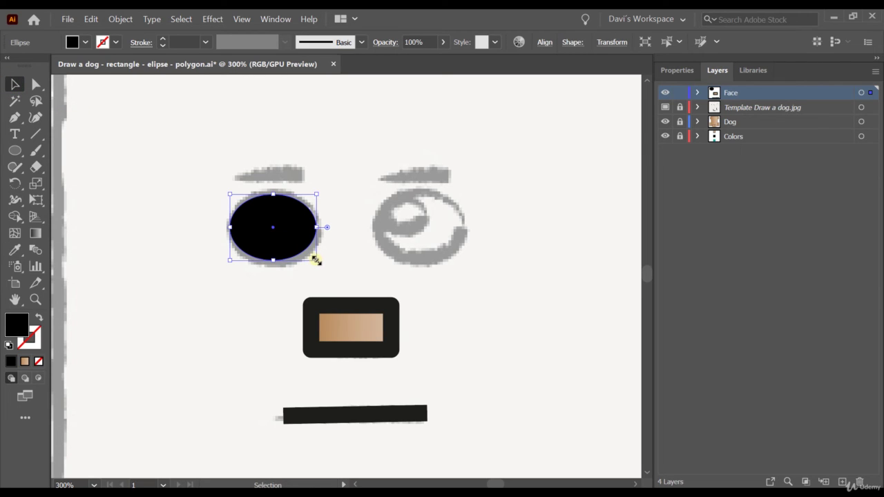
drag(318, 260, 331, 266)
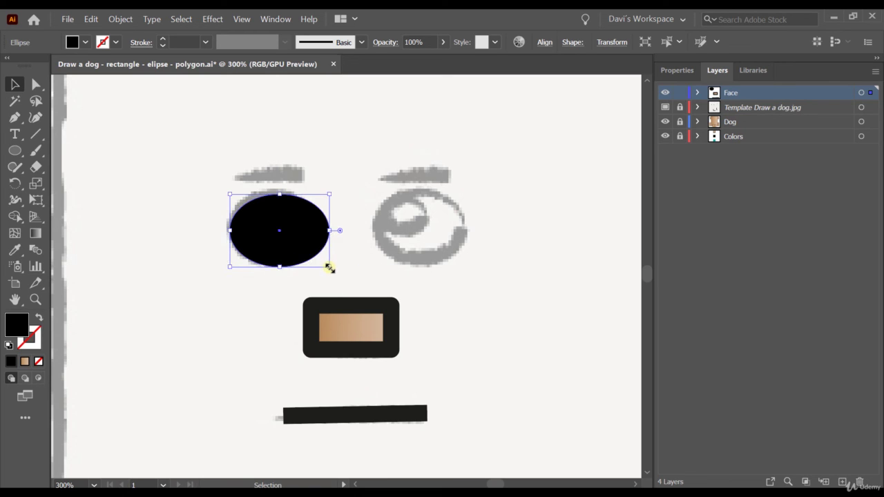
drag(229, 195, 226, 190)
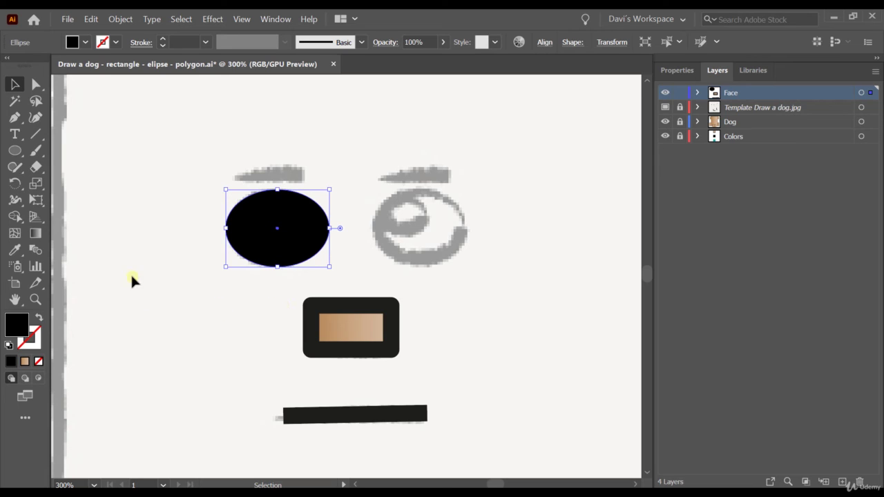
Draw a small highlight circle in the upper-left part of the black eye and shift it slightly inward.
click(13, 153)
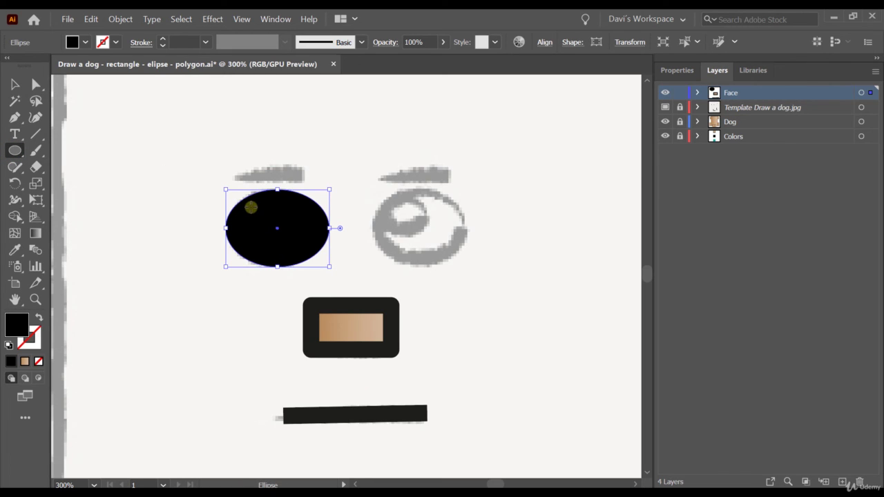
drag(254, 210, 269, 225)
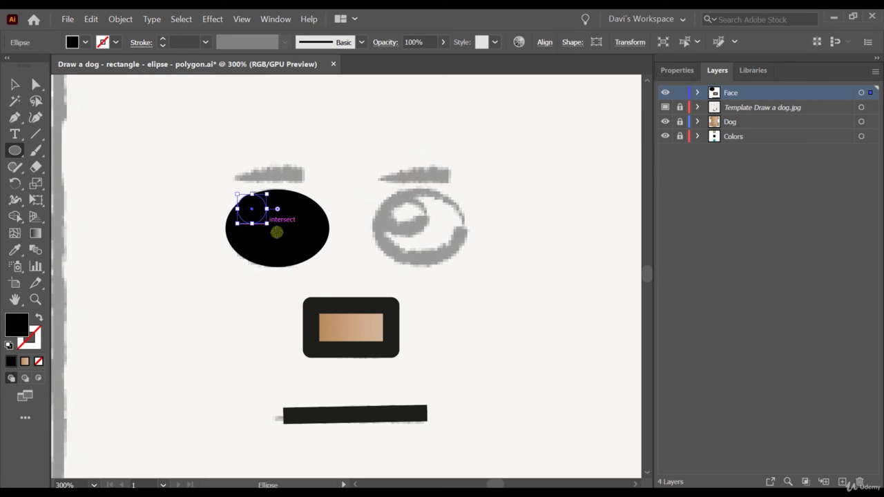
click(14, 86)
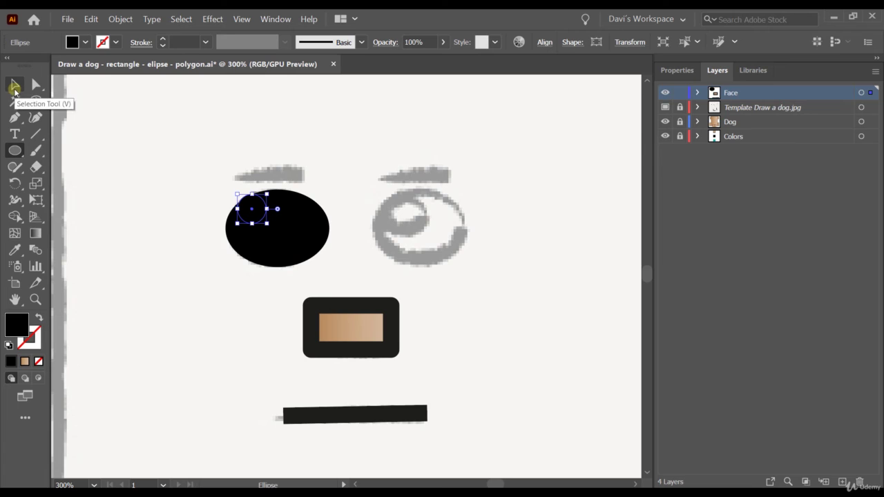
click(15, 85)
drag(257, 215, 262, 220)
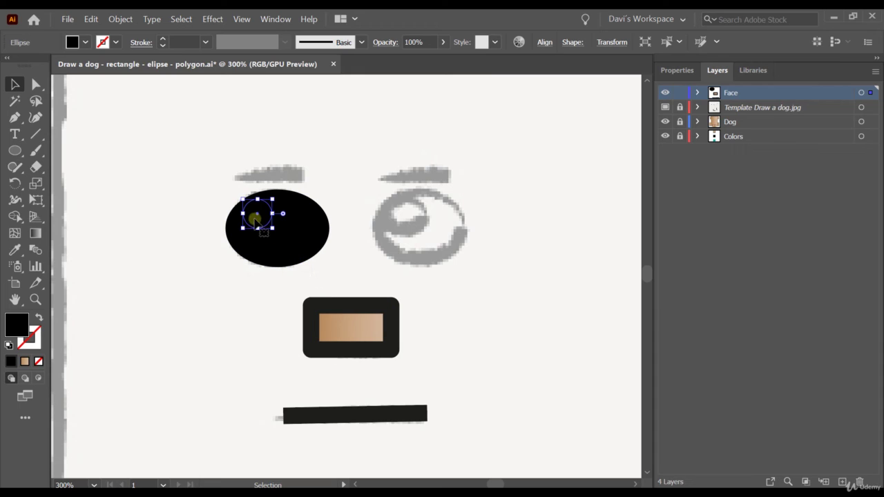
Fill the small highlight circle with the white sample swatch using the Eyedropper, then deselect it.
click(260, 221)
key(ctrl+minus)
key(ctrl+minus)
key(ctrl+minus)
key(ctrl+minus)
key(ctrl+minus)
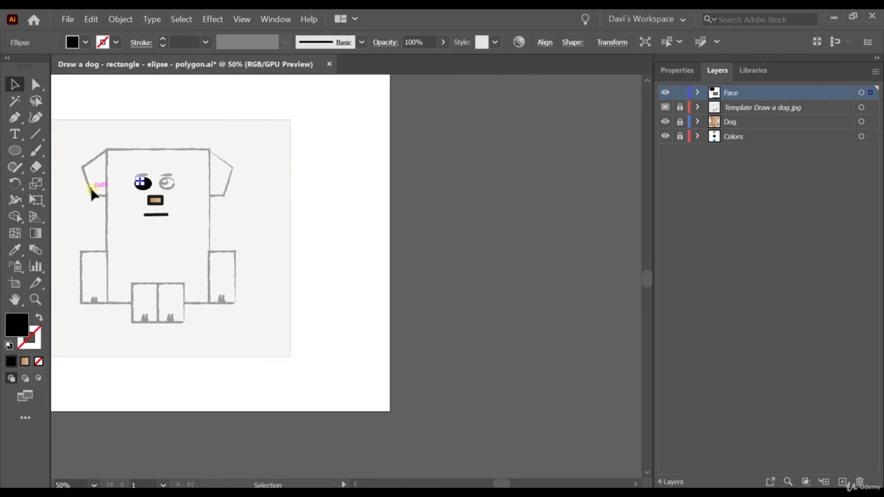
drag(499, 482, 491, 486)
click(16, 250)
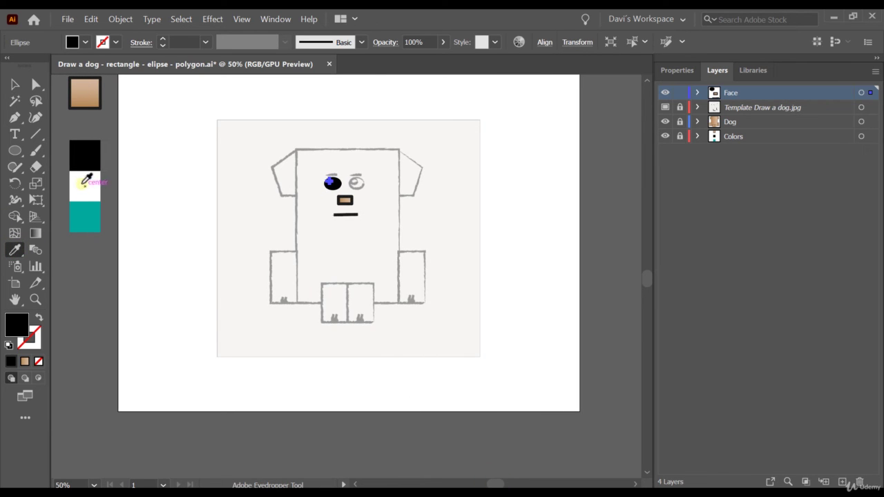
click(85, 178)
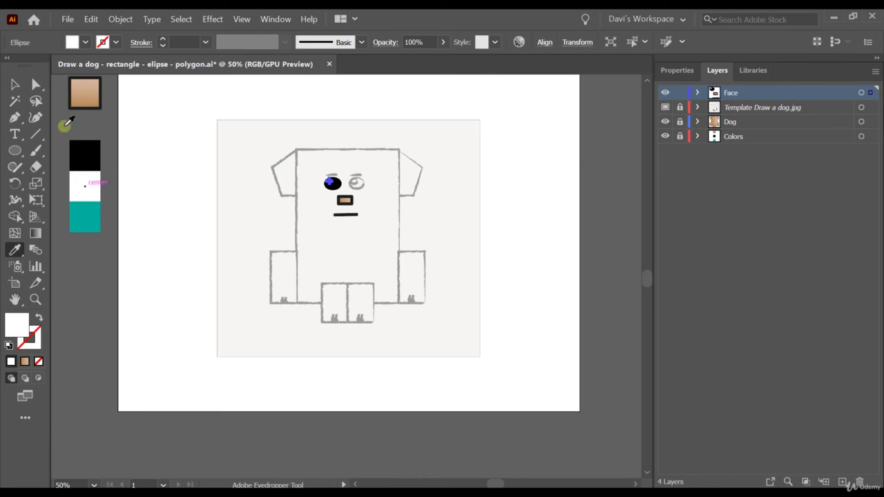
click(13, 85)
click(267, 252)
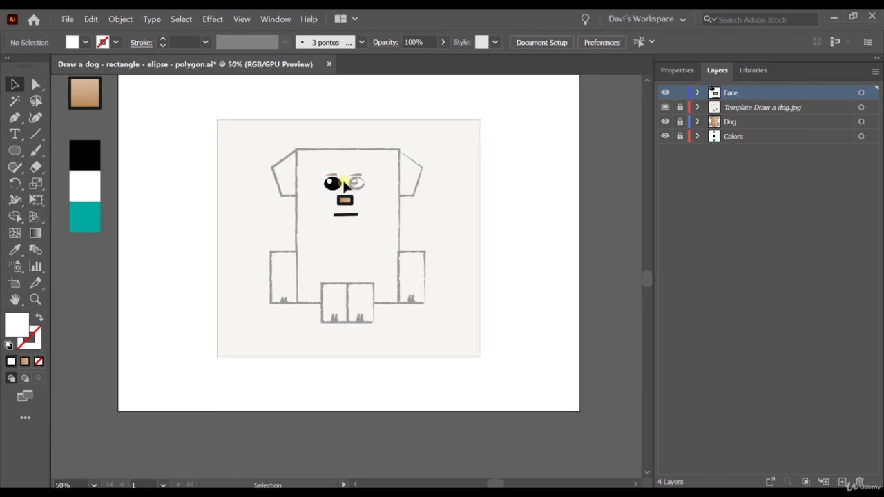
Duplicate the black eye together with its white highlight and place the copy over the other sketched eye.
scroll(344, 187, up, 3)
scroll(339, 185, down, 2)
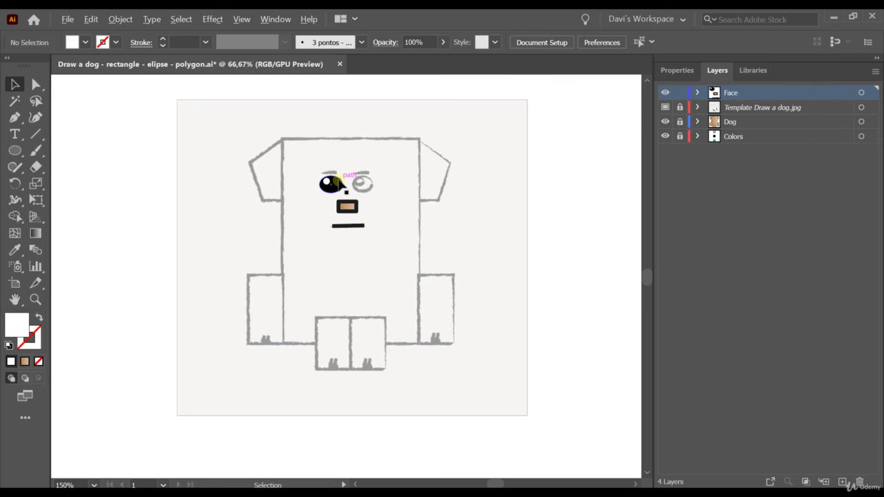
scroll(338, 183, up, 4)
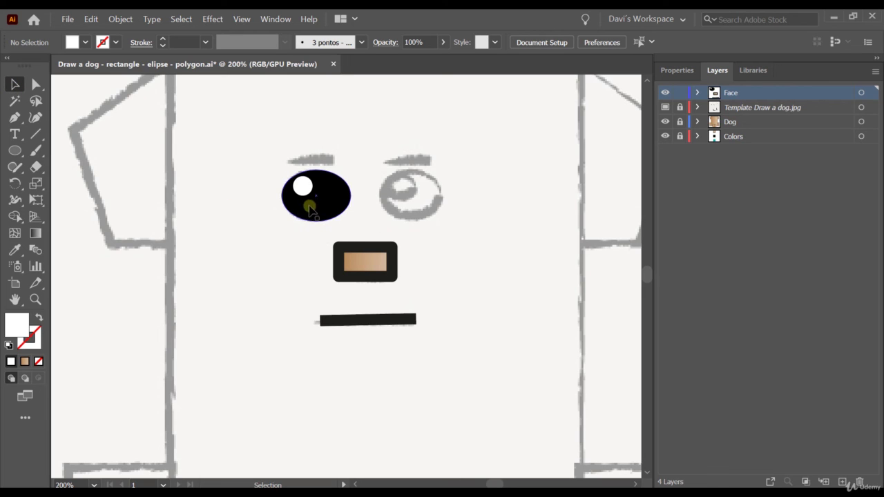
drag(254, 148, 368, 218)
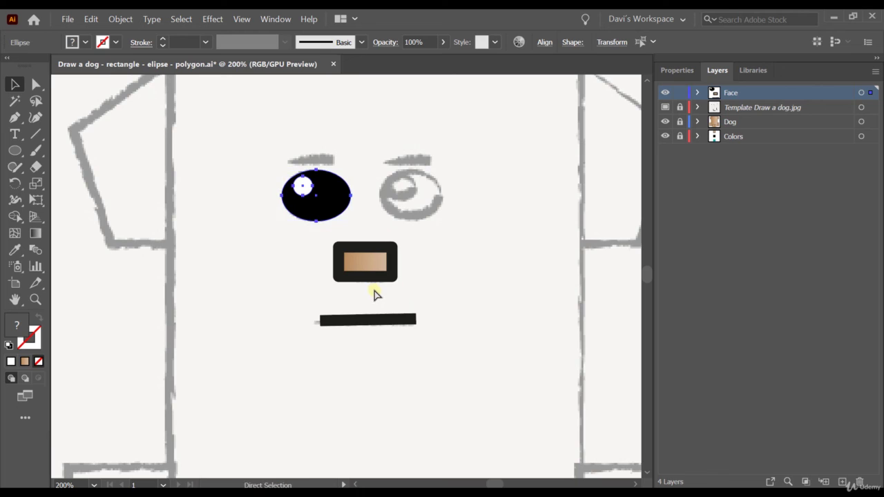
key(a)
key(ctrl+c)
key(ctrl+v)
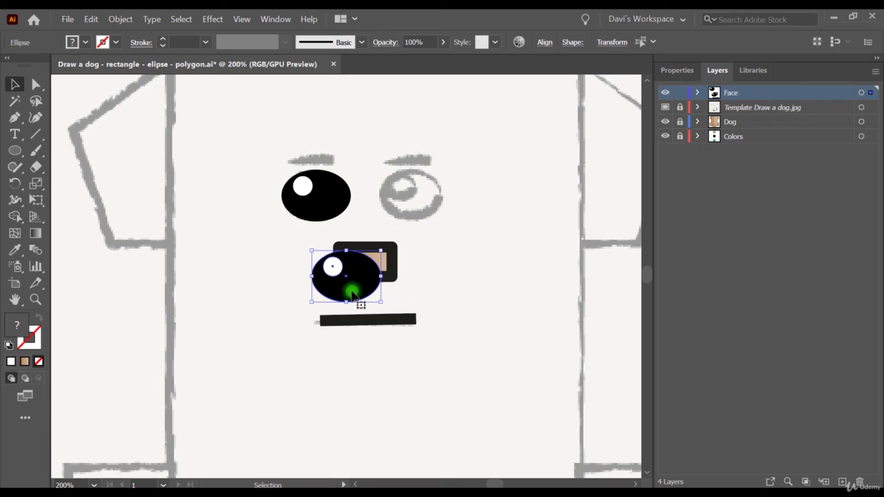
drag(353, 297, 418, 213)
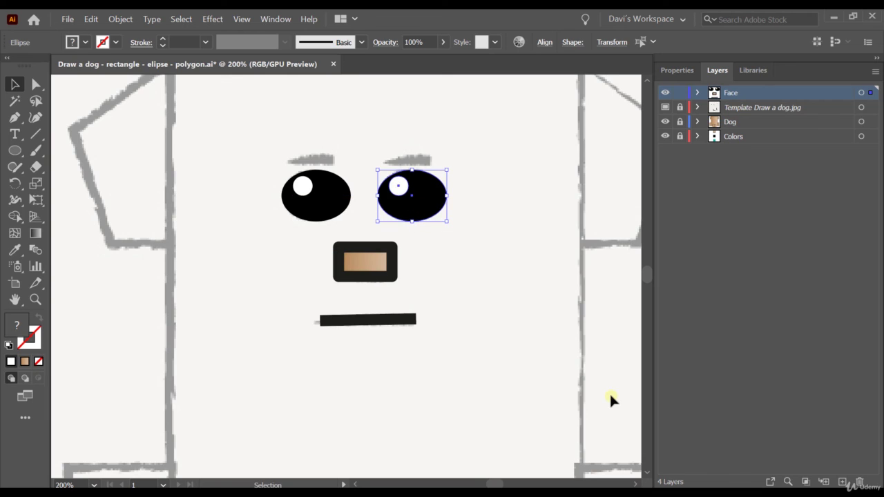
click(532, 374)
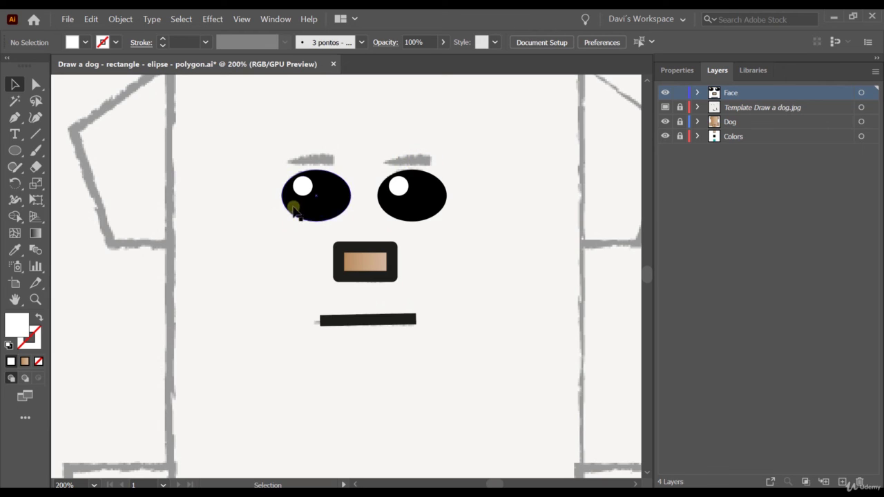
Draw a horizontal line over each sketched eyebrow, about 26 px long on the left and 27 px on the right.
click(35, 134)
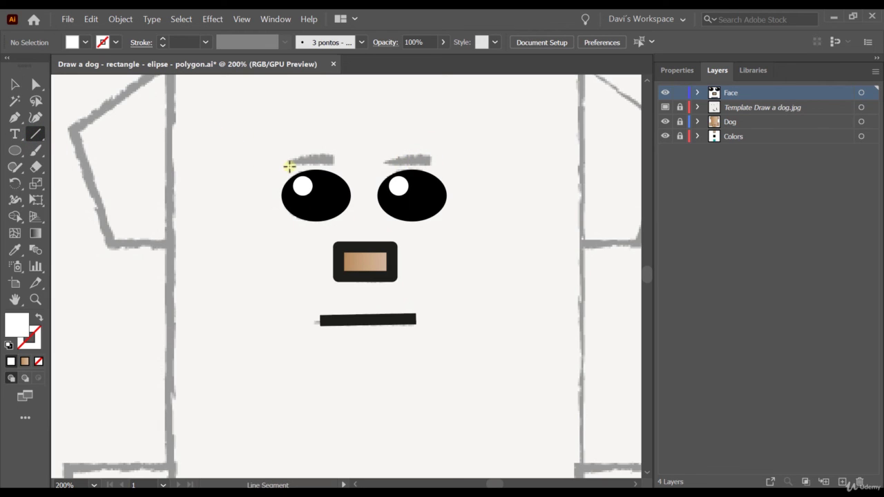
drag(286, 158, 332, 159)
drag(333, 158, 434, 158)
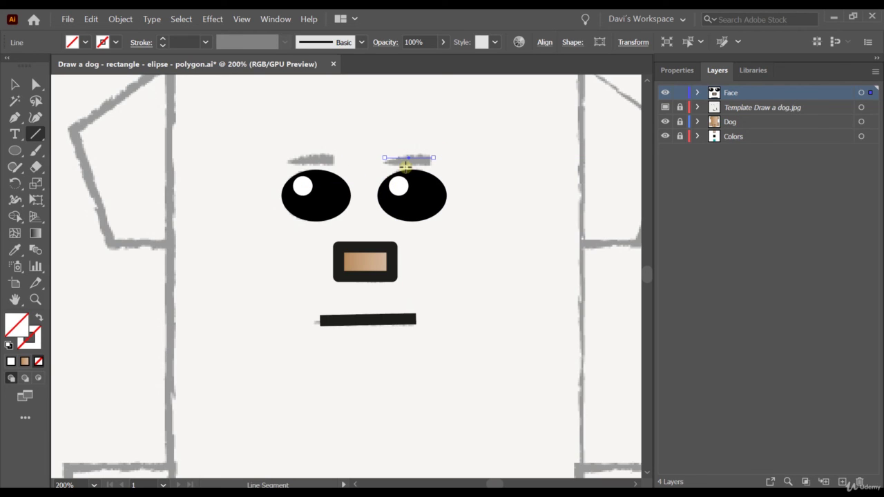
Give the right eyebrow line a 6 pt stroke.
click(675, 70)
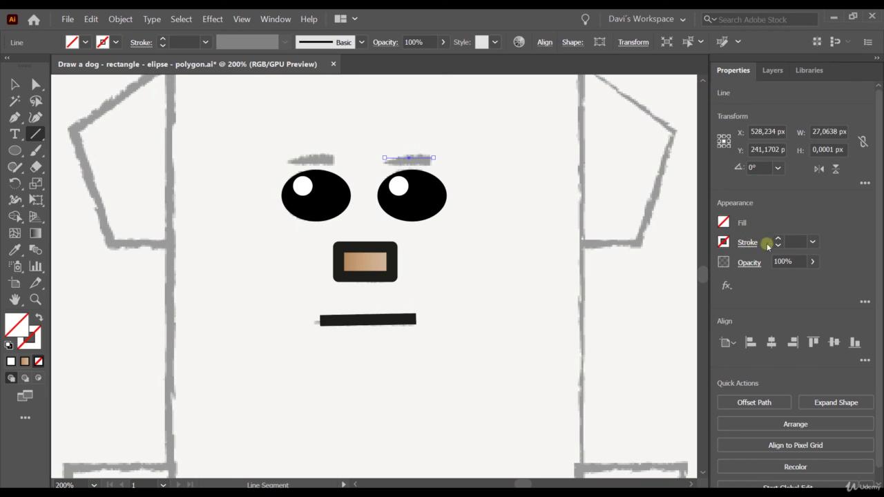
click(777, 239)
click(778, 239)
click(777, 239)
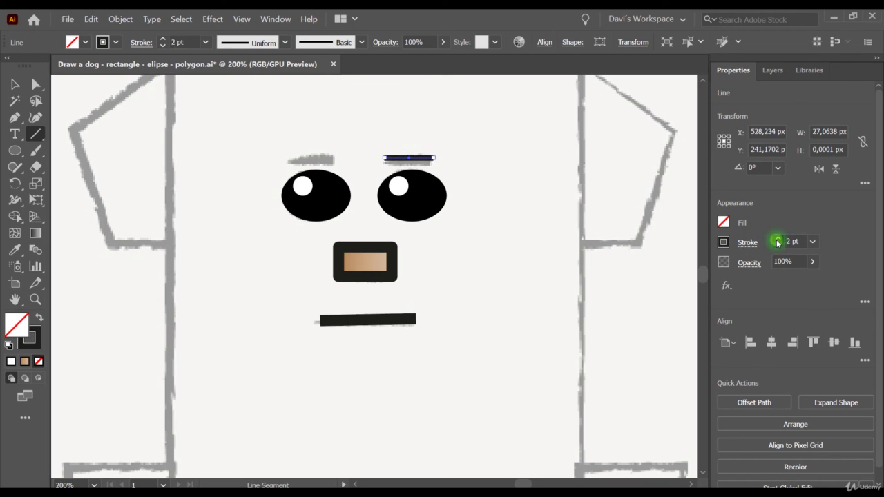
click(778, 239)
click(777, 239)
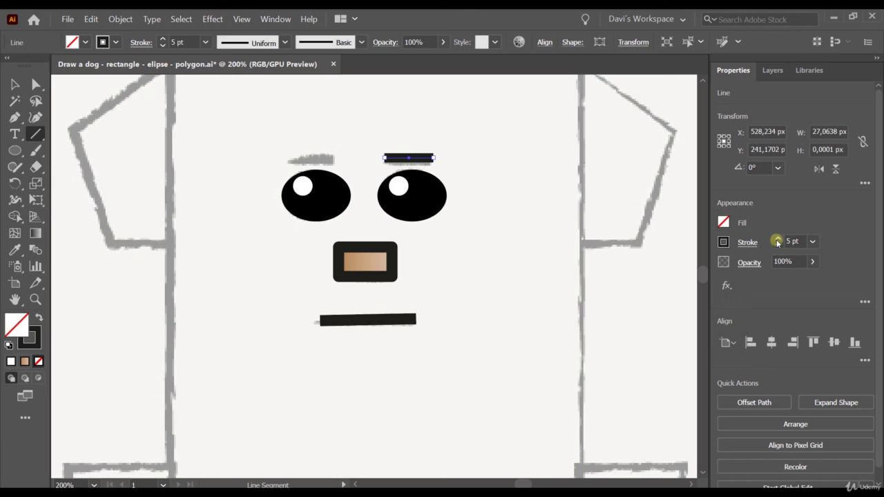
click(777, 239)
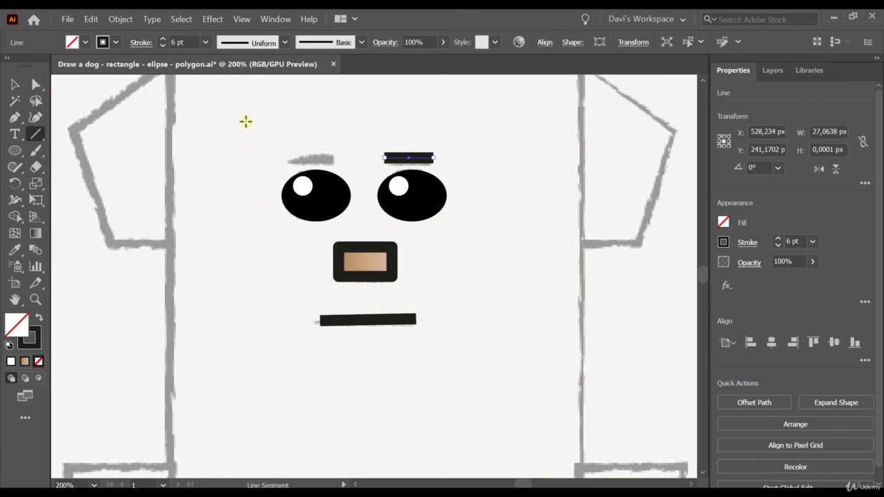
Give the left eyebrow line a 6 pt stroke as well, and deselect it.
click(15, 84)
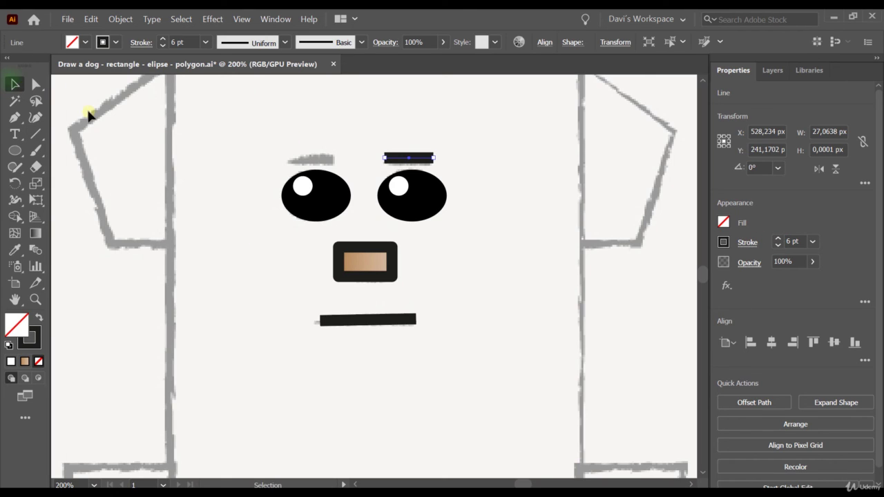
click(310, 159)
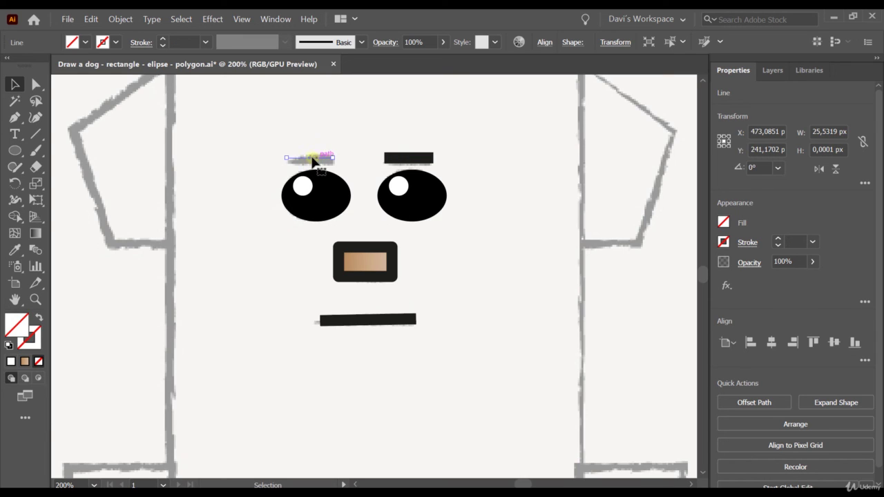
click(778, 238)
click(778, 239)
click(778, 239)
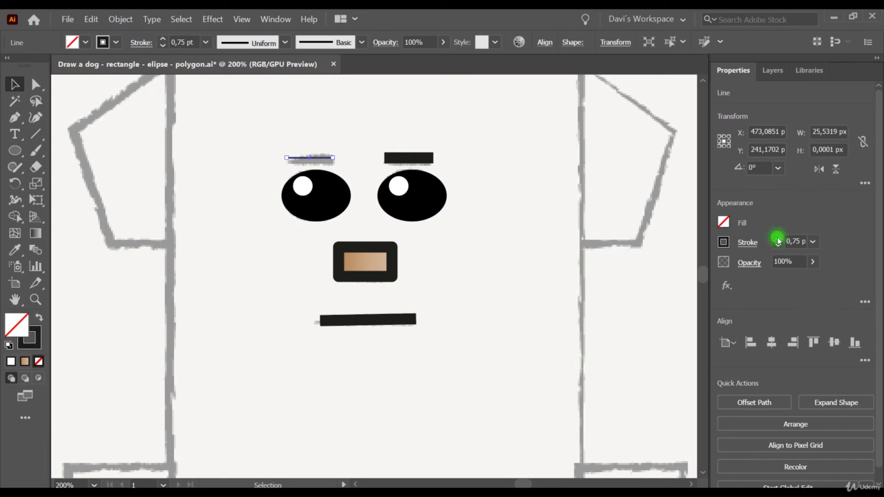
click(778, 239)
click(778, 239)
click(778, 239)
click(778, 239)
click(778, 240)
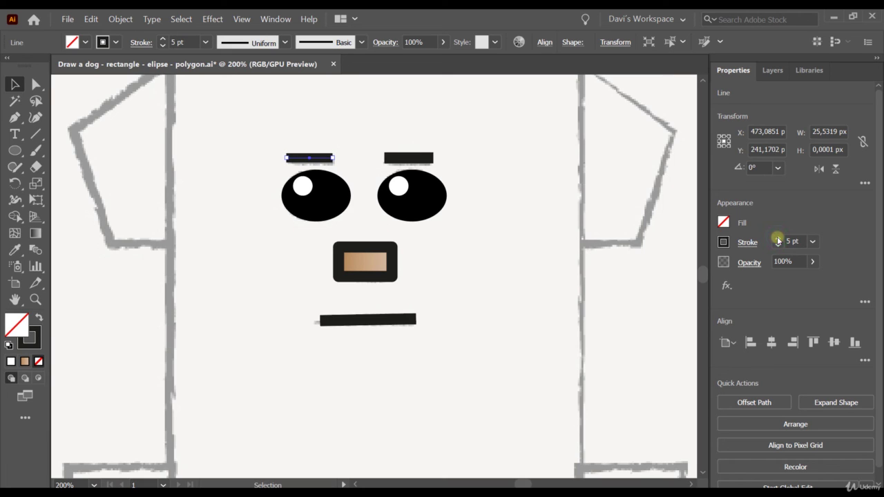
click(778, 239)
click(523, 319)
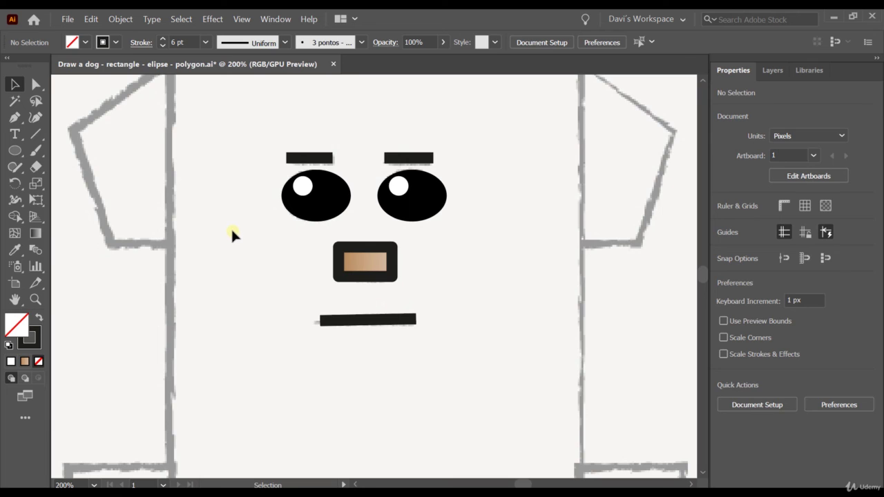
Unlock the Template Draw a dog.jpg layer and move it below the Colors layer at the end of the layer stack.
scroll(230, 227, down, 5)
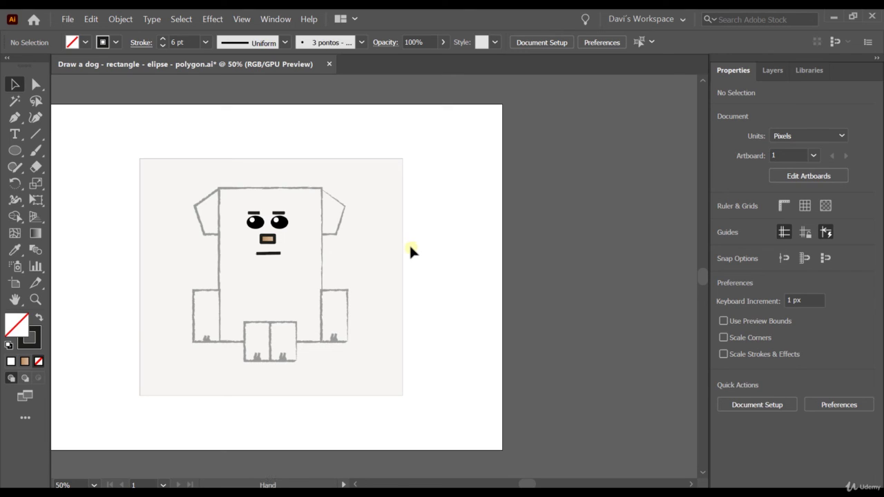
key(space)
drag(371, 243, 500, 259)
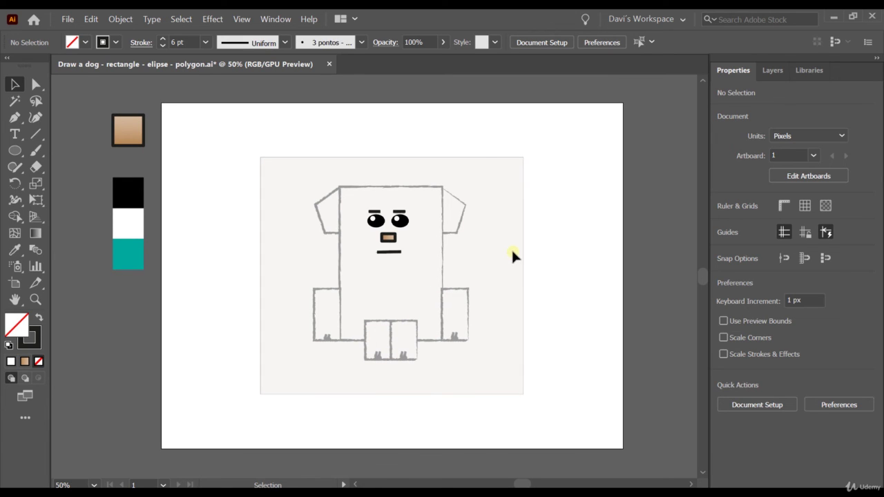
click(771, 70)
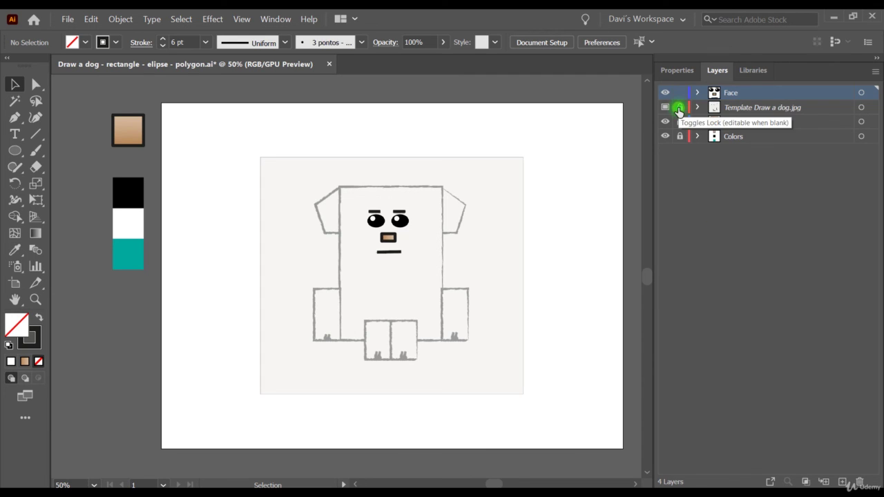
click(680, 108)
drag(737, 107, 735, 147)
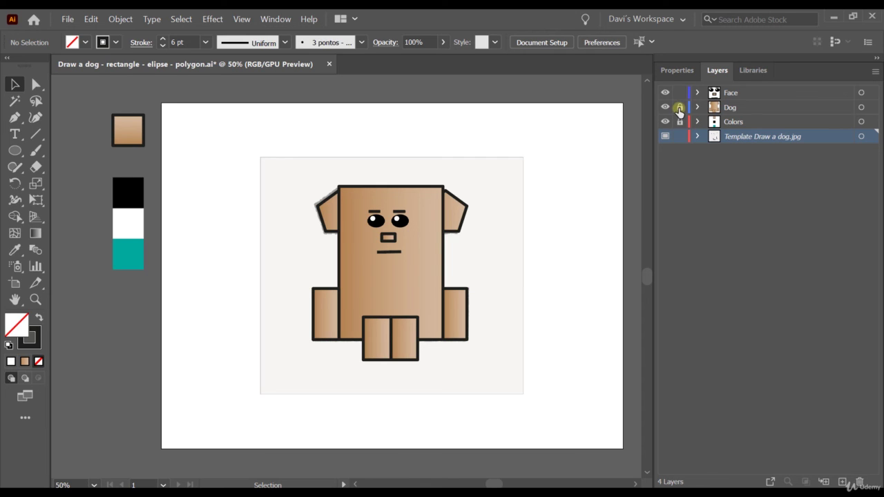
Unlock the Dog layer and shift the right ear polygon slightly inward toward the body.
click(680, 107)
key(space)
mouse_move(561, 239)
mouse_down()
mouse_move(476, 217)
mouse_move(622, 252)
mouse_move(490, 267)
mouse_move(595, 223)
mouse_move(554, 243)
mouse_up()
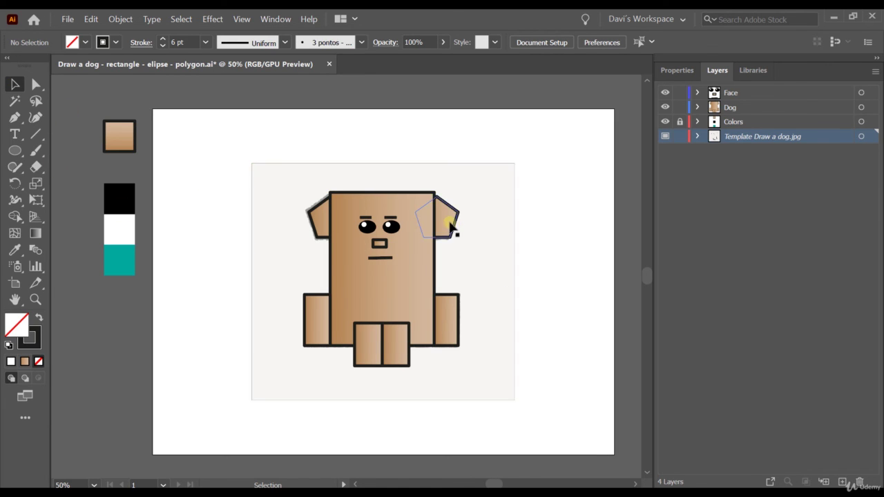
mouse_move(455, 226)
mouse_down()
mouse_move(505, 220)
mouse_move(583, 231)
mouse_move(471, 217)
mouse_move(443, 83)
mouse_move(446, 386)
mouse_move(559, 184)
mouse_move(73, 198)
mouse_move(476, 198)
mouse_move(583, 85)
mouse_move(523, 170)
mouse_move(544, 161)
mouse_move(511, 197)
mouse_move(529, 187)
mouse_move(506, 176)
mouse_move(451, 226)
mouse_up()
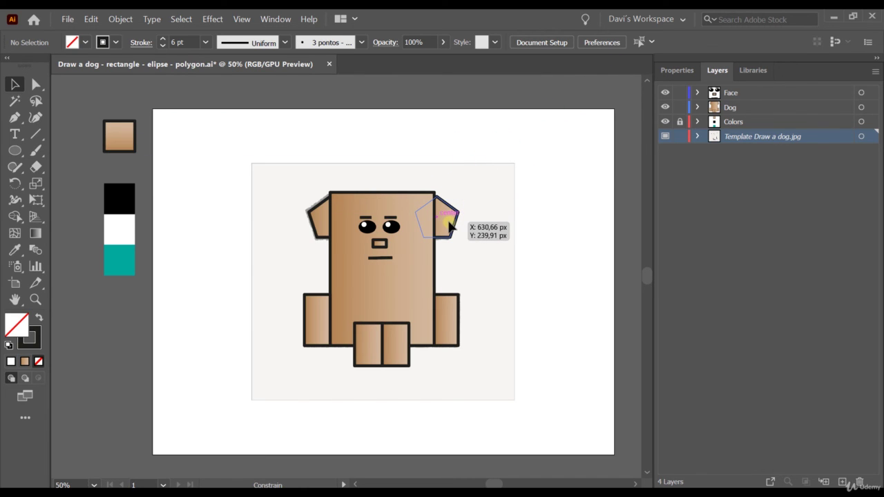
click(450, 226)
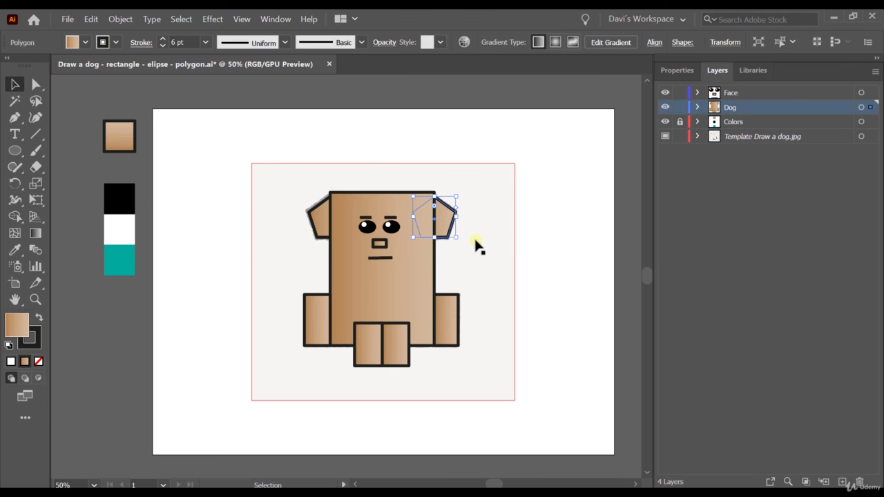